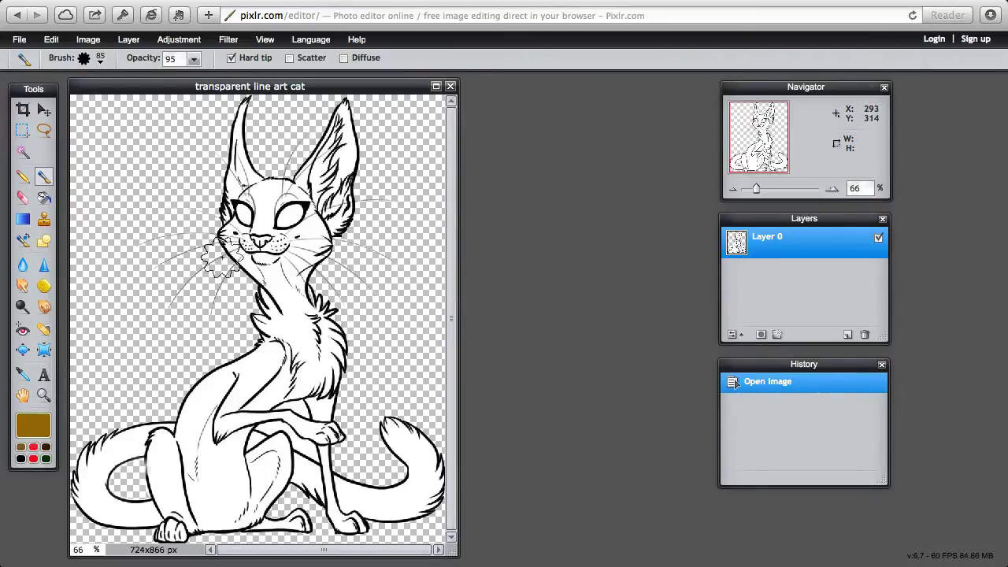
- Activate the Pencil tool and add a new layer named "pencil" above the cat line art
{"action": "left_click", "coordinate": [22, 176]}
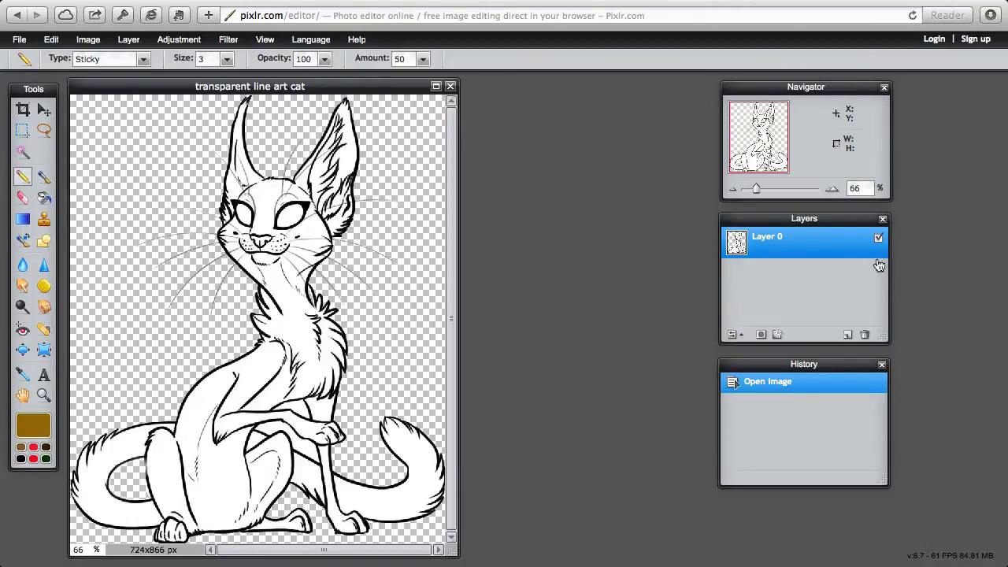
{"action": "left_click", "coordinate": [847, 334]}
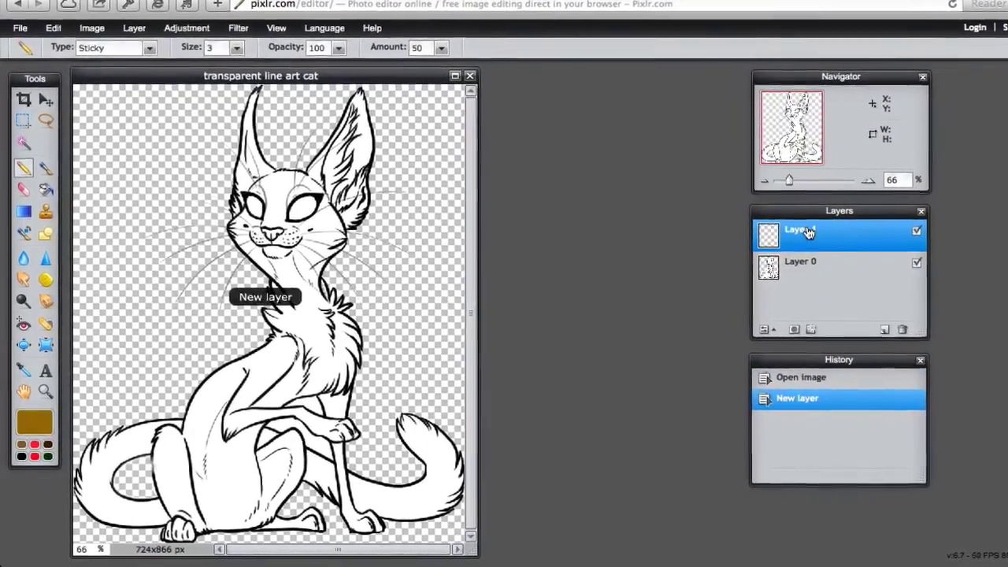
{"action": "double_click", "coordinate": [800, 230]}
{"action": "type", "text": "pen"}
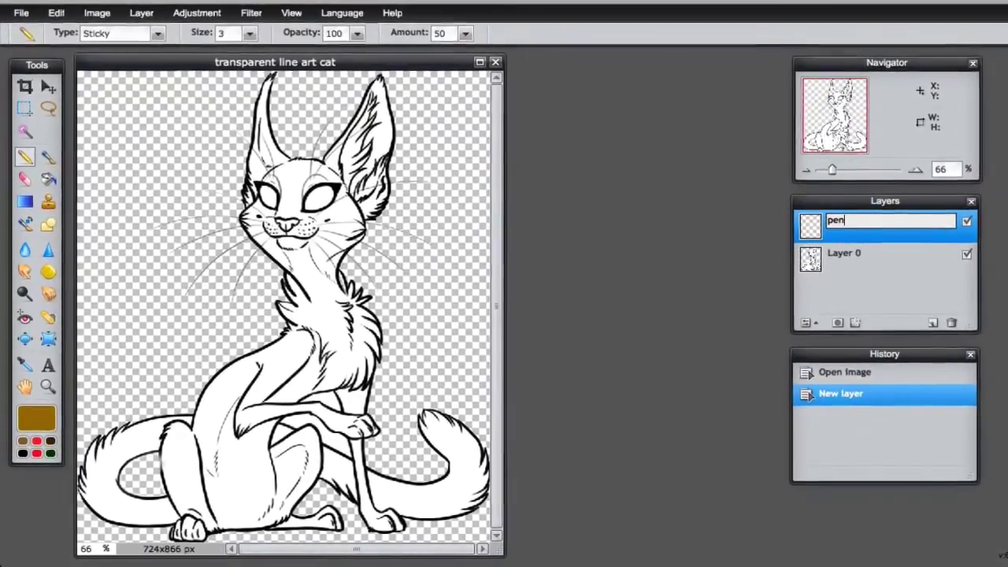
{"action": "type", "text": "cil"}
{"action": "key", "text": "Return"}
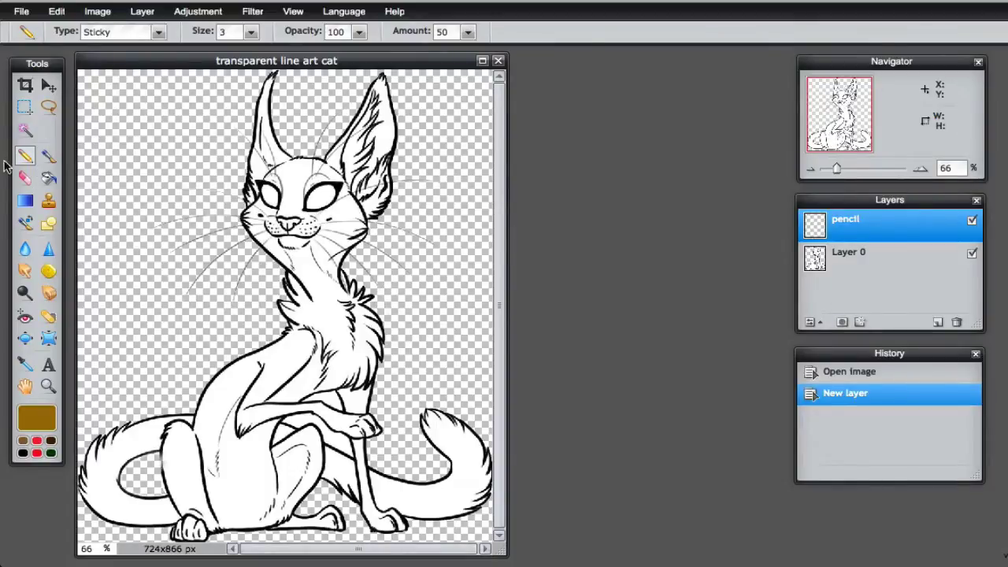
- Hand-letter a short three-letter name in red beside the cat's head, using the Sketchy pencil type at size 3
{"action": "left_click", "coordinate": [158, 33]}
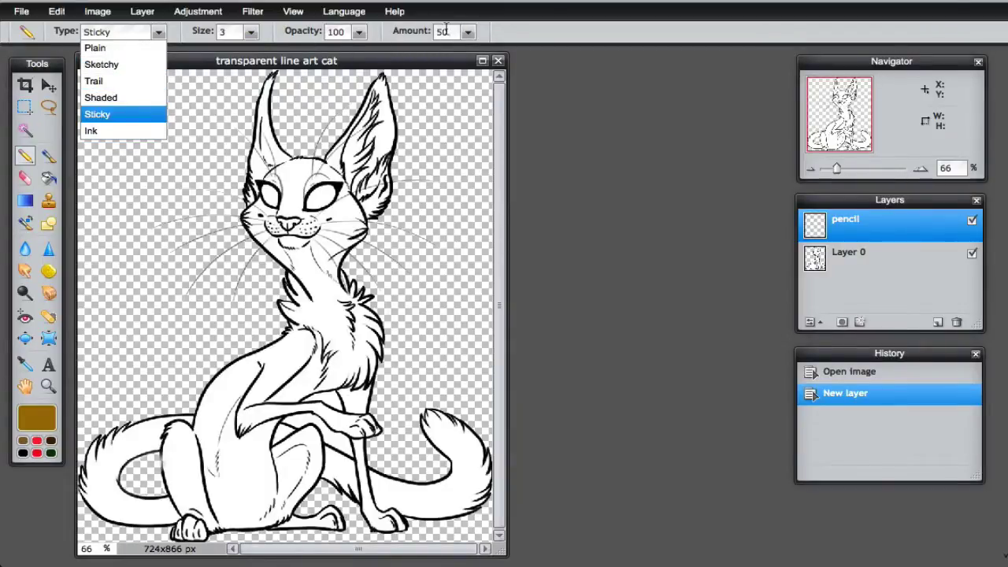
{"action": "left_click", "coordinate": [101, 64]}
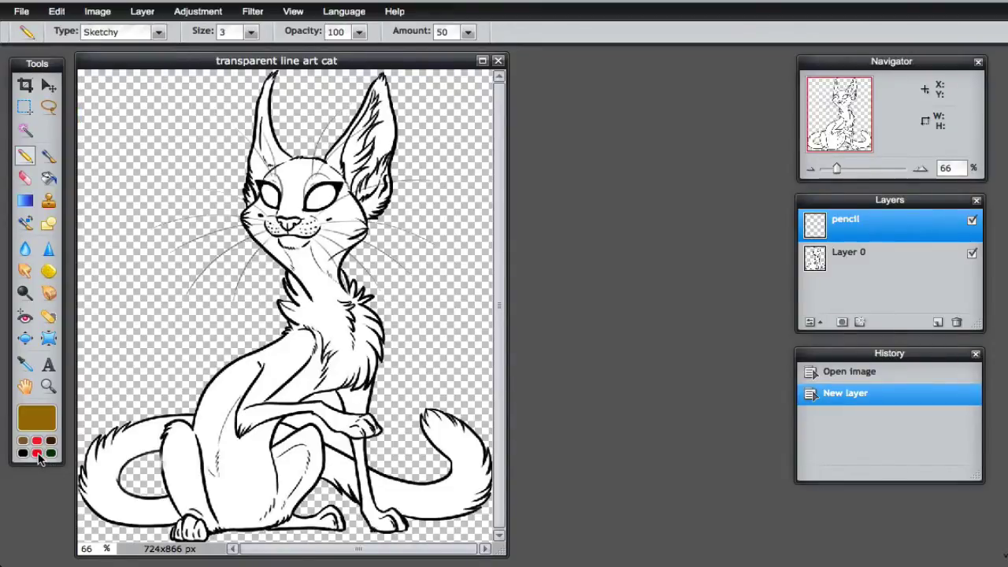
{"action": "left_click", "coordinate": [37, 454]}
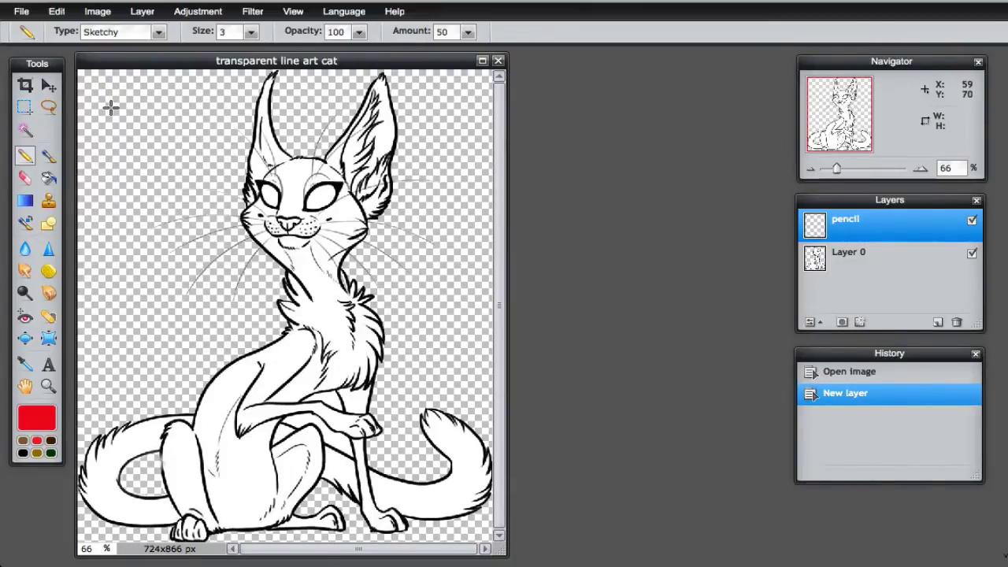
{"action": "left_click_drag", "start_coordinate": [110, 108], "coordinate": [103, 187]}
{"action": "left_click_drag", "start_coordinate": [87, 119], "coordinate": [154, 98]}
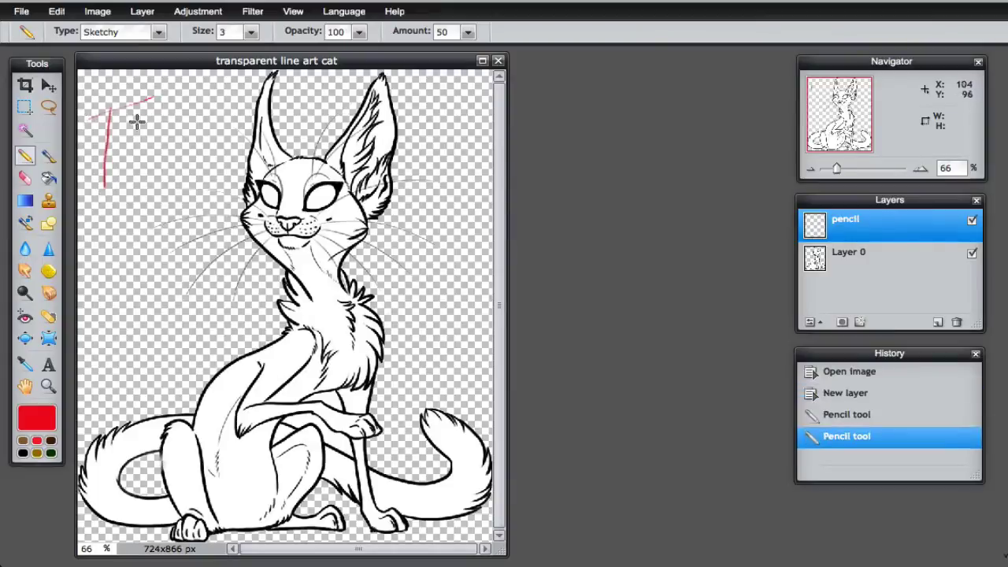
{"action": "mouse_move", "coordinate": [130, 139]}
{"action": "left_mouse_down"}
{"action": "mouse_move", "coordinate": [132, 172]}
{"action": "mouse_move", "coordinate": [160, 155]}
{"action": "mouse_move", "coordinate": [137, 139]}
{"action": "mouse_move", "coordinate": [180, 122]}
{"action": "mouse_move", "coordinate": [201, 161]}
{"action": "mouse_move", "coordinate": [215, 107]}
{"action": "mouse_move", "coordinate": [228, 168]}
{"action": "mouse_move", "coordinate": [209, 184]}
{"action": "mouse_move", "coordinate": [105, 196]}
{"action": "left_mouse_up"}
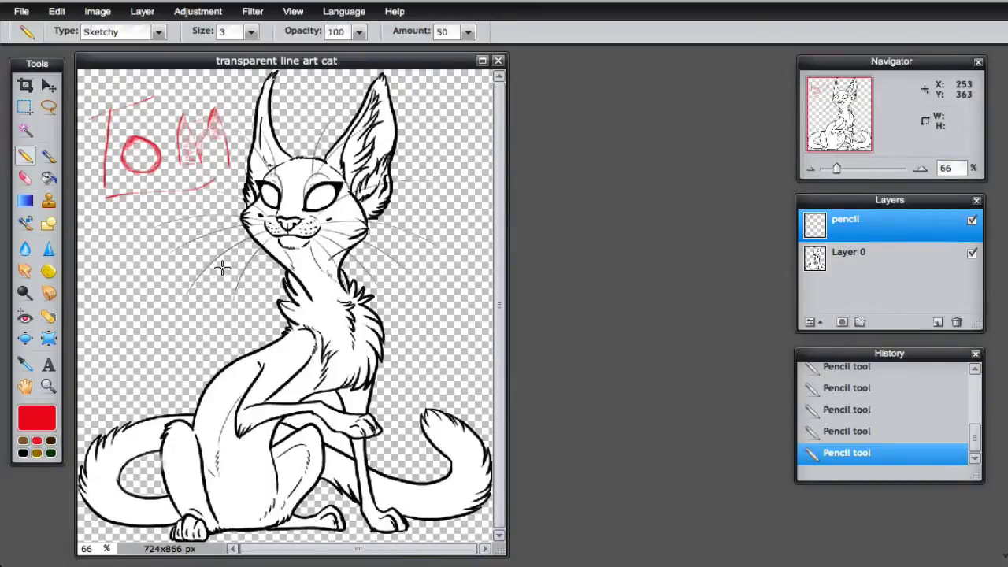
{"action": "left_click", "coordinate": [158, 31]}
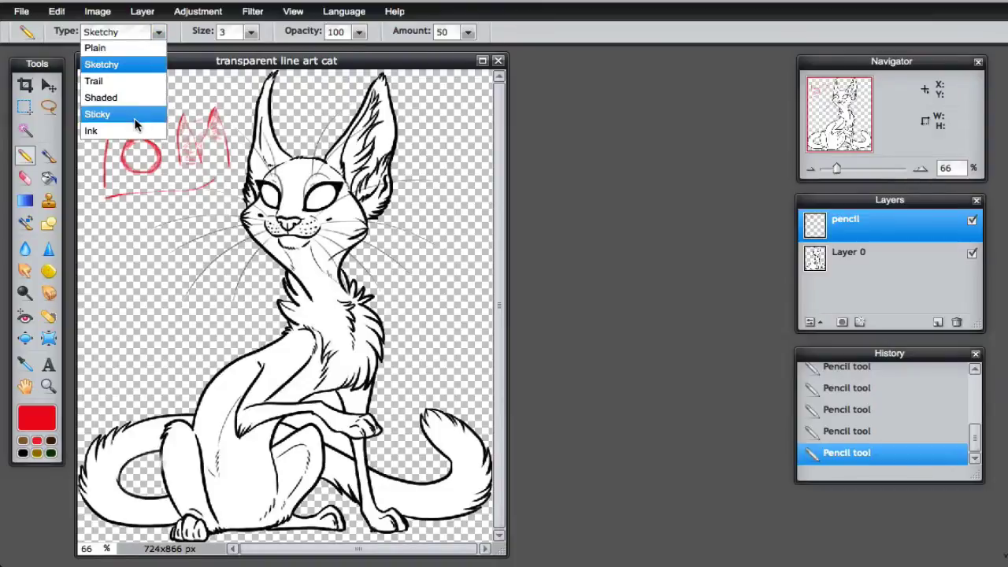
{"action": "left_click", "coordinate": [432, 63]}
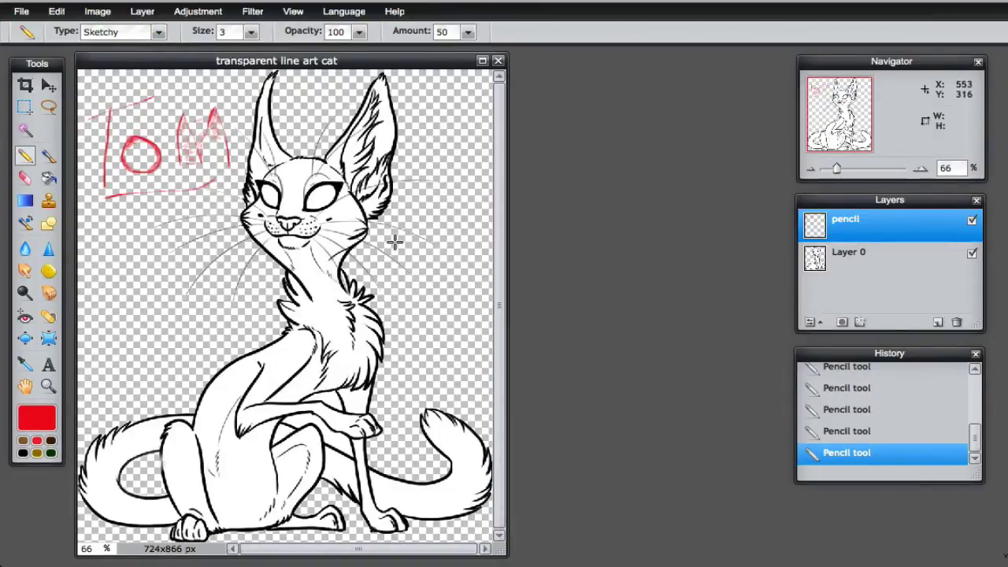
{"action": "left_click_drag", "start_coordinate": [83, 117], "coordinate": [150, 100]}
- Add a new layer named "brush" above the pencil layer and make the pencil layer active again
{"action": "left_click", "coordinate": [938, 322]}
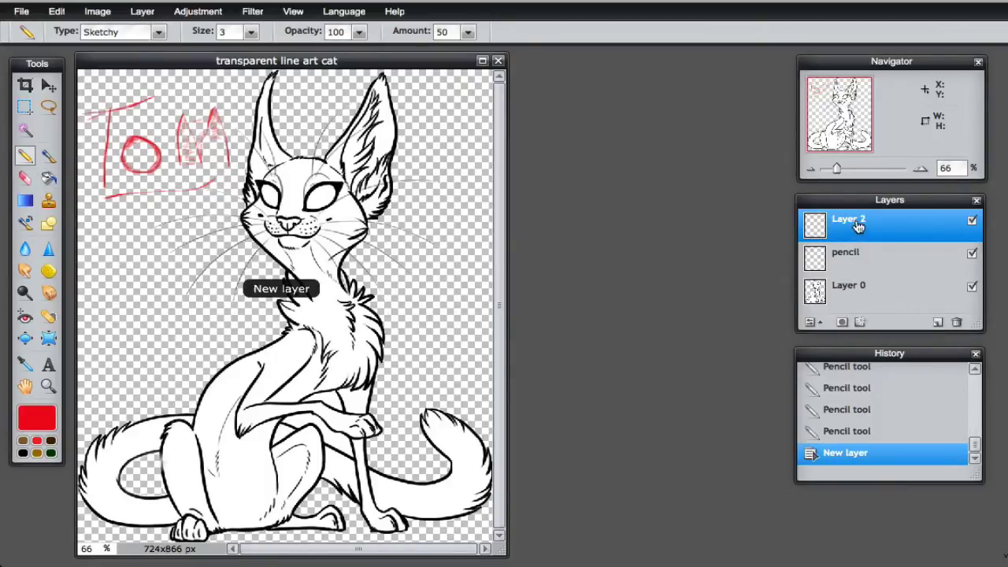
{"action": "double_click", "coordinate": [854, 223]}
{"action": "type", "text": "brush"}
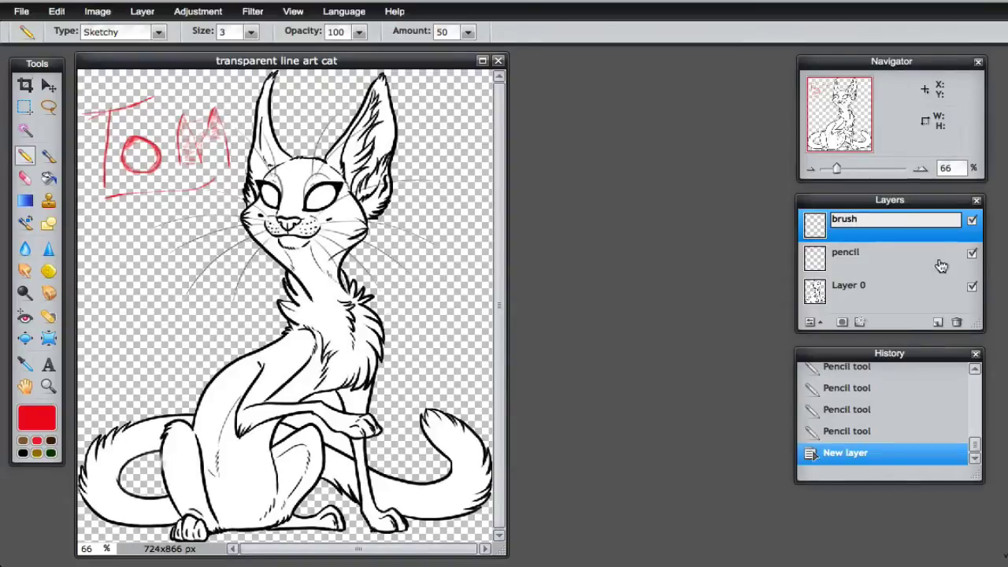
{"action": "left_click", "coordinate": [941, 265]}
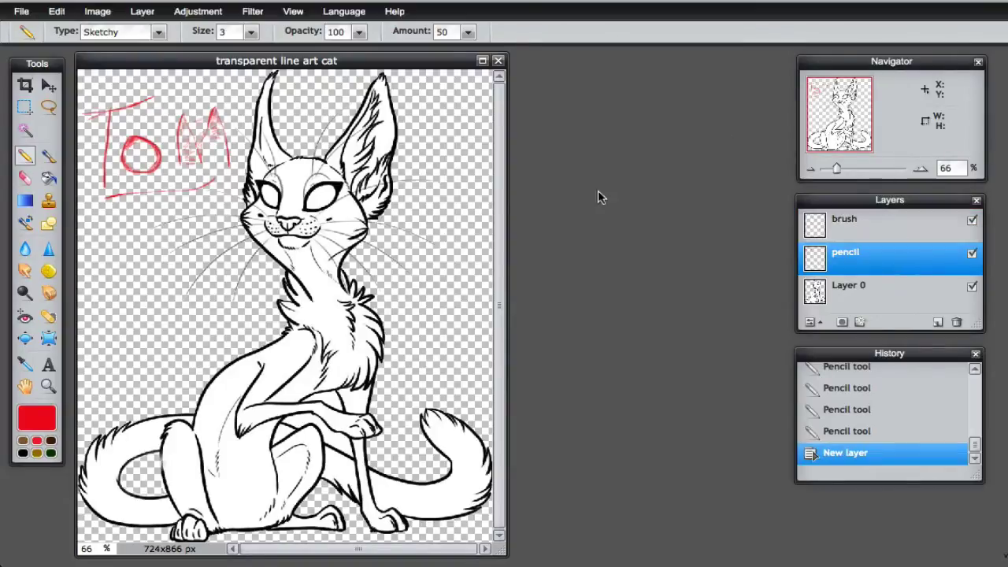
- Activate the Brush tool, choose the soft round 200 brush and reduce its diameter to 171
{"action": "left_click", "coordinate": [48, 156]}
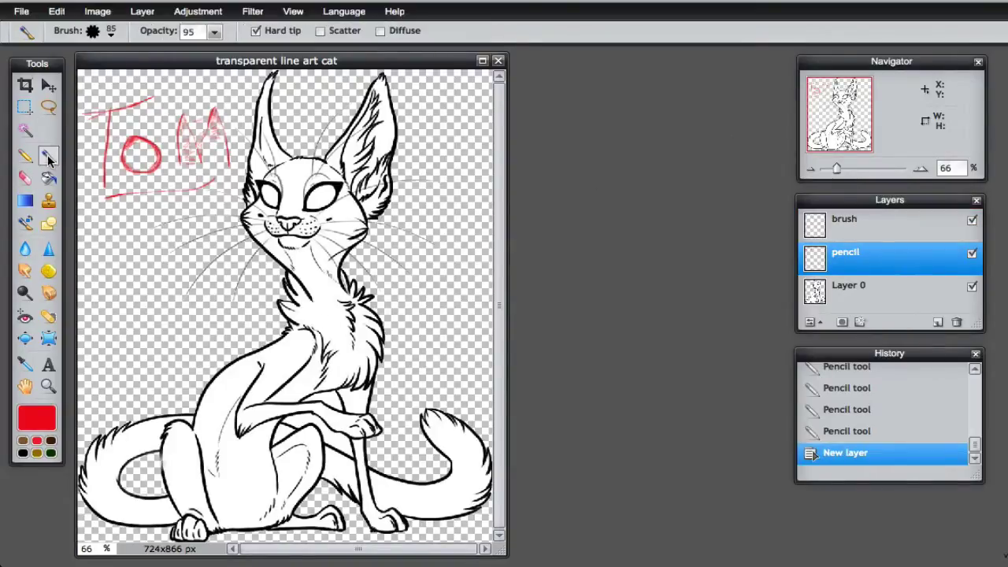
{"action": "left_click", "coordinate": [111, 34]}
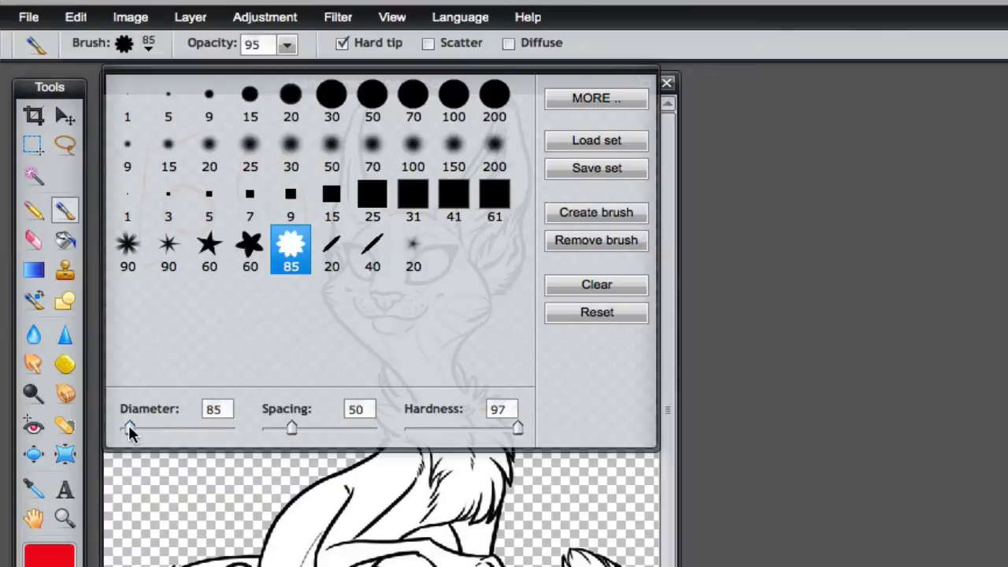
{"action": "left_click", "coordinate": [496, 148]}
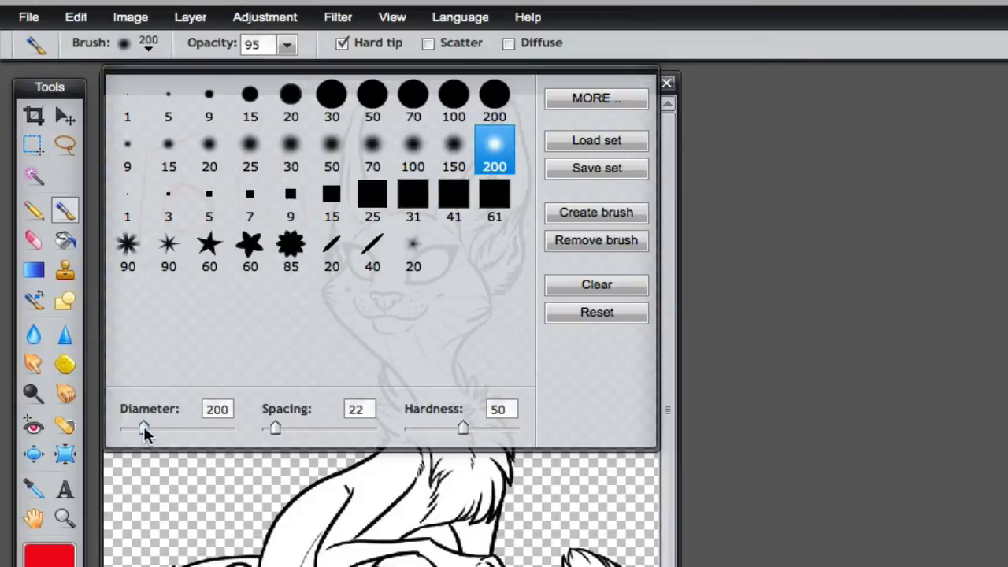
{"action": "left_click_drag", "start_coordinate": [181, 426], "coordinate": [185, 426]}
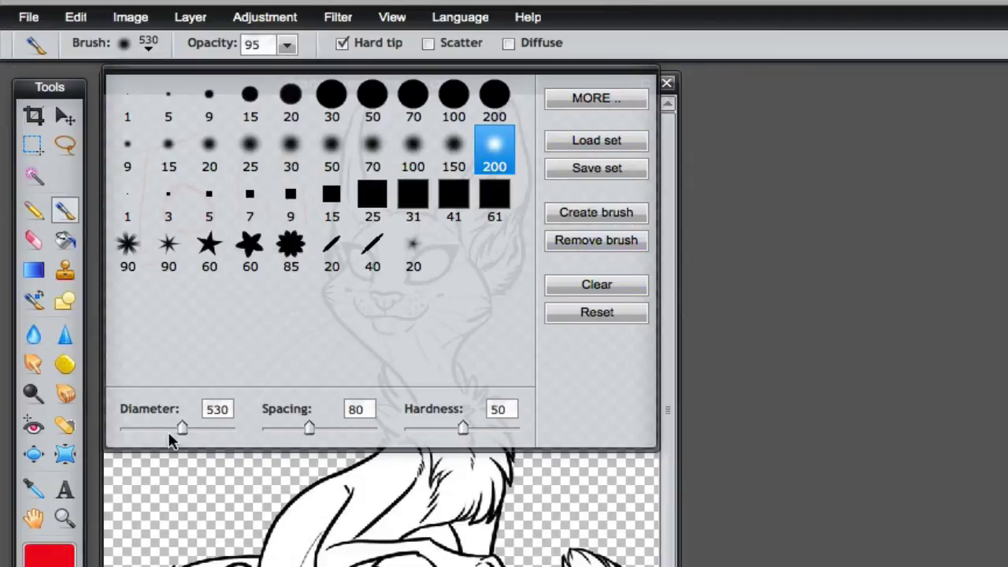
{"action": "left_click_drag", "start_coordinate": [169, 427], "coordinate": [134, 427]}
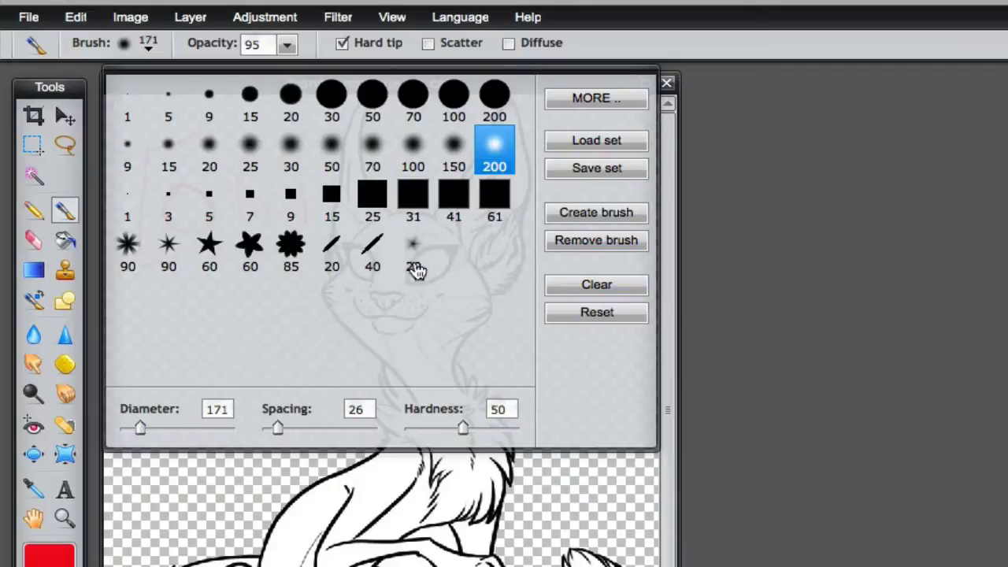
- Remove the slanted 40 brush from the brush set
{"action": "left_click", "coordinate": [377, 252]}
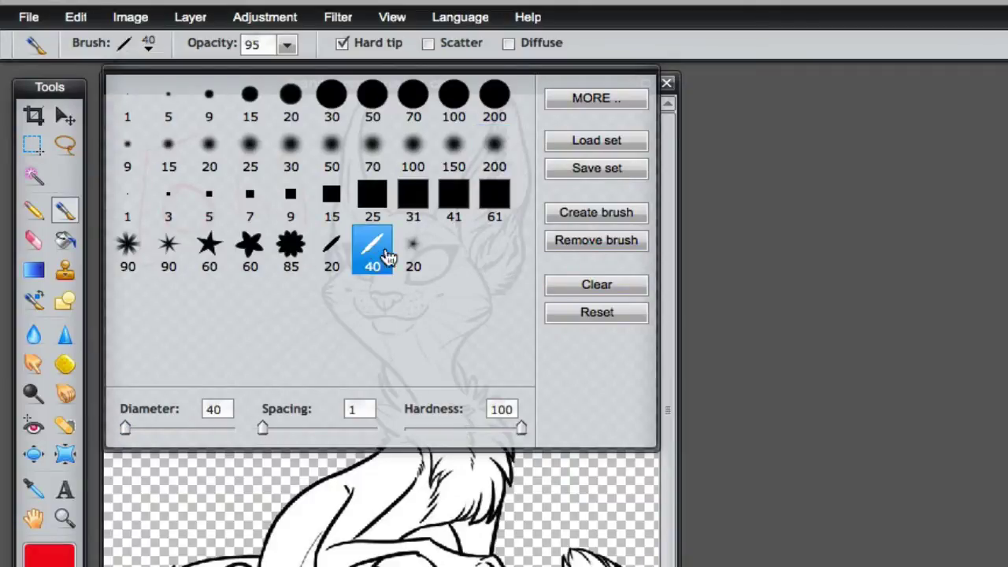
{"action": "left_click", "coordinate": [596, 242]}
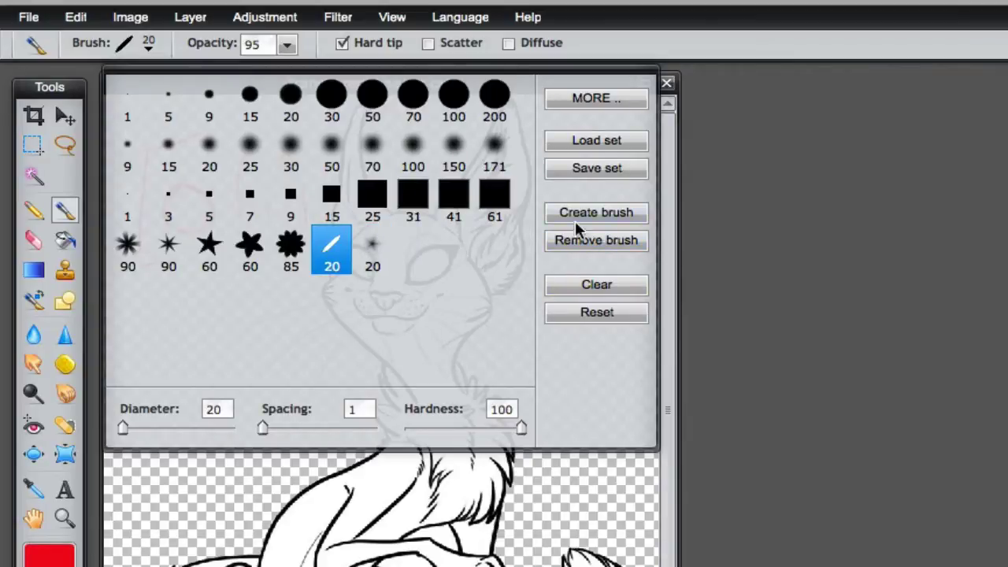
- Create a round-type custom brush with radius 58, hardness 63, aspect 4, 6 spikes, angle 22 and spacing 102
{"action": "left_click", "coordinate": [571, 212]}
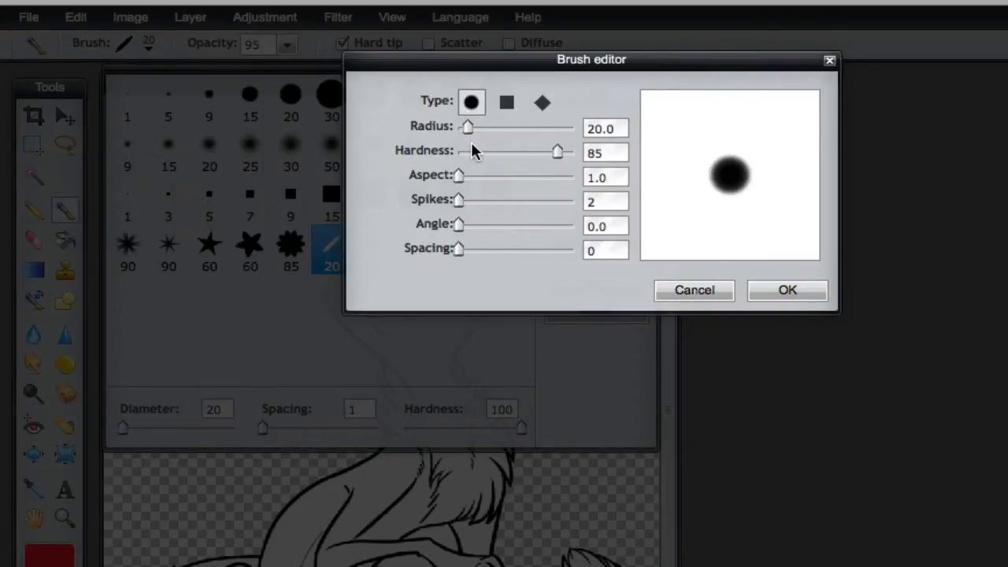
{"action": "left_click_drag", "start_coordinate": [464, 129], "coordinate": [485, 133]}
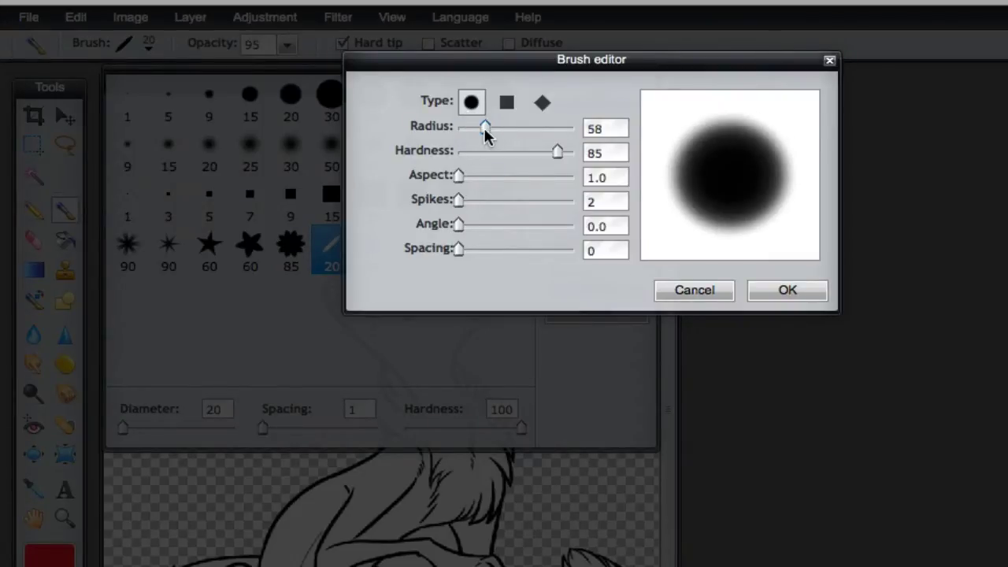
{"action": "left_click_drag", "start_coordinate": [462, 174], "coordinate": [519, 249]}
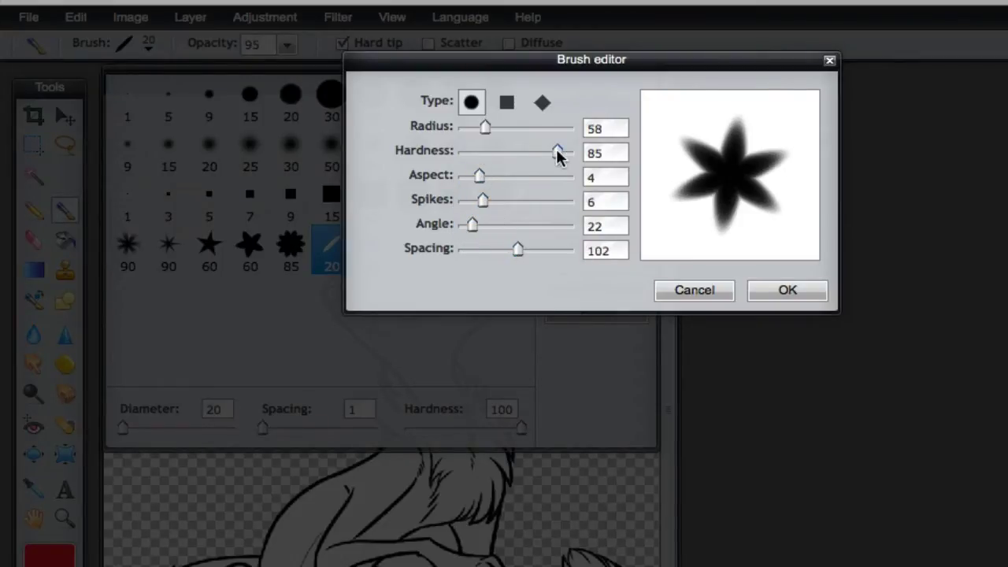
{"action": "left_click_drag", "start_coordinate": [555, 149], "coordinate": [532, 150]}
{"action": "left_click", "coordinate": [791, 289]}
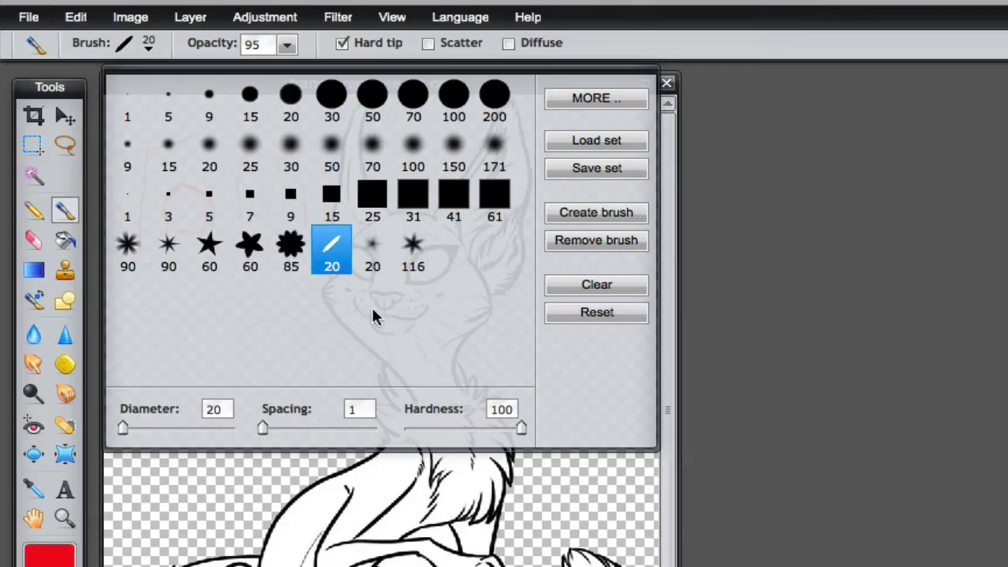
- Stamp one red star beside the cat's chest with the custom 116 brush and reset the brush set to its defaults
{"action": "left_click", "coordinate": [413, 244]}
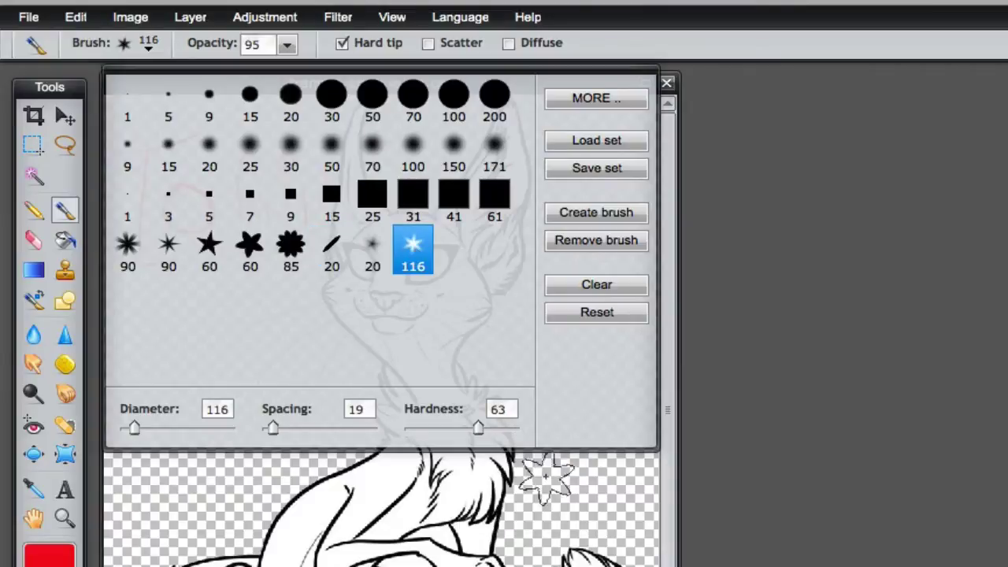
{"action": "left_click", "coordinate": [551, 482]}
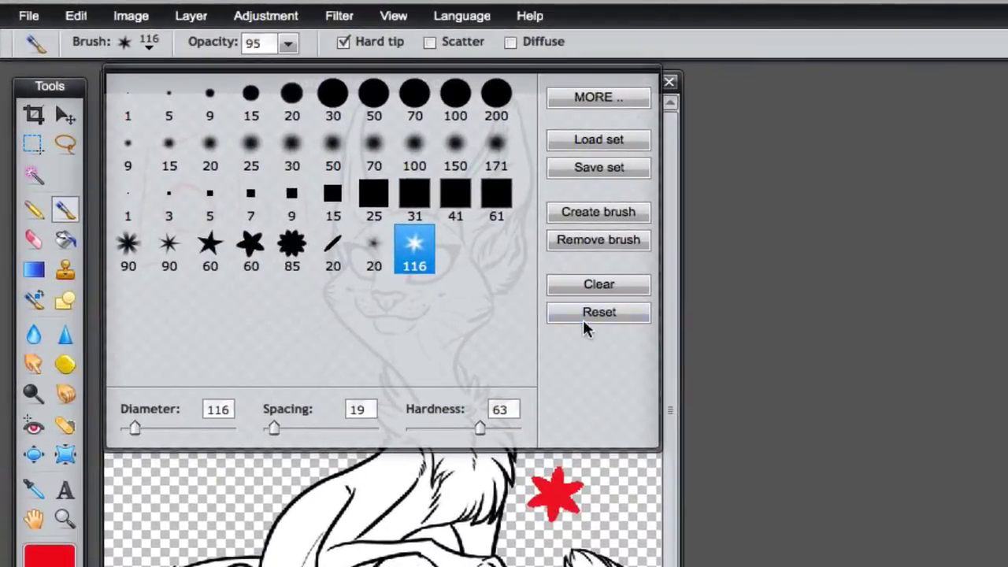
{"action": "left_click", "coordinate": [589, 312]}
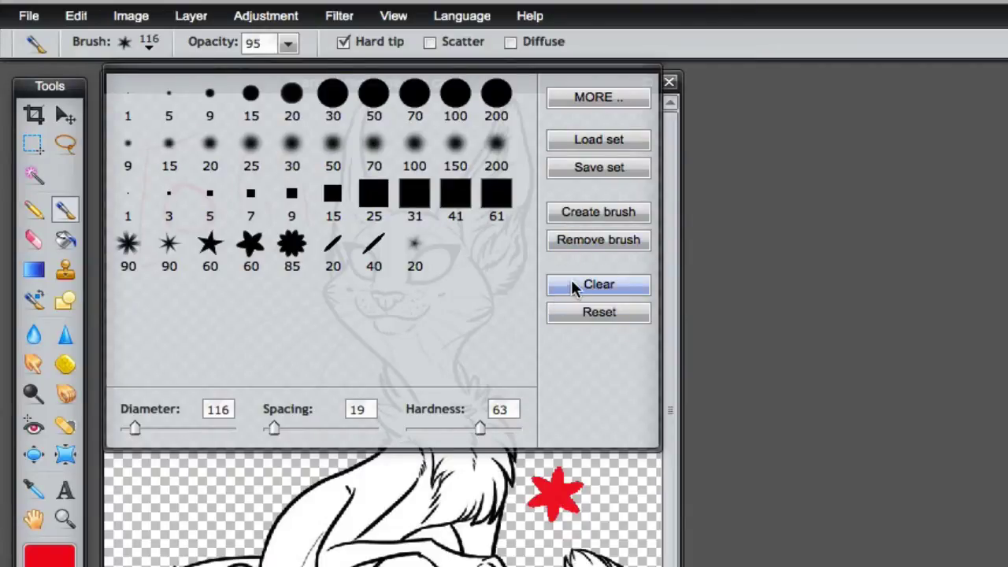
- Add the Stars brushes from the Shapes category to the brush set and select the textured 243 star brush
{"action": "left_click", "coordinate": [589, 101]}
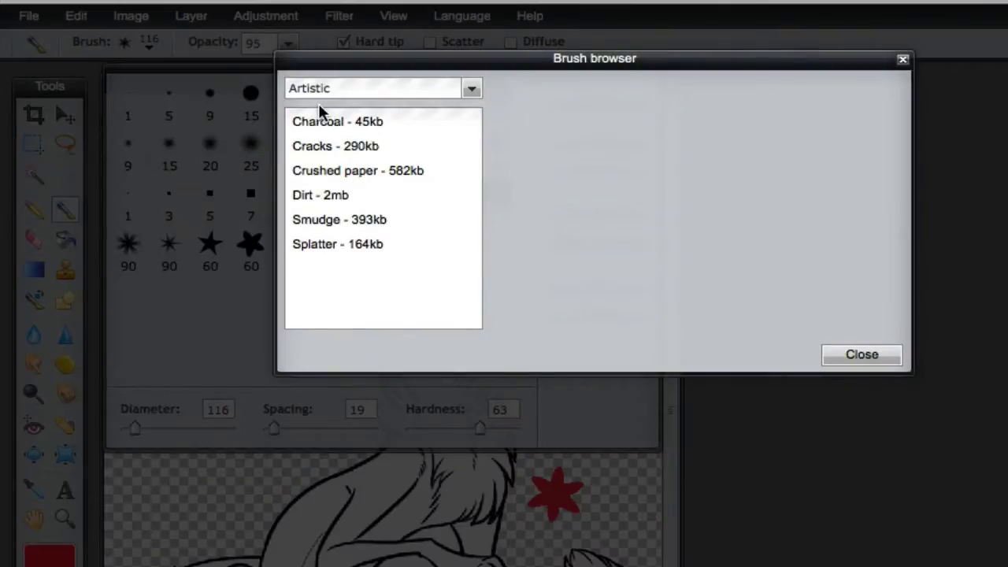
{"action": "left_click", "coordinate": [471, 89]}
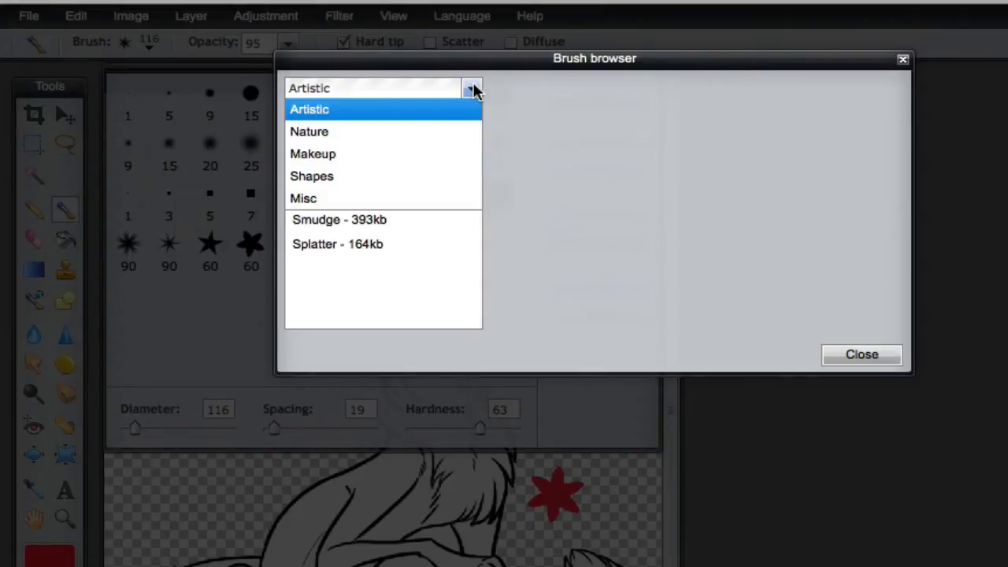
{"action": "left_click", "coordinate": [312, 176]}
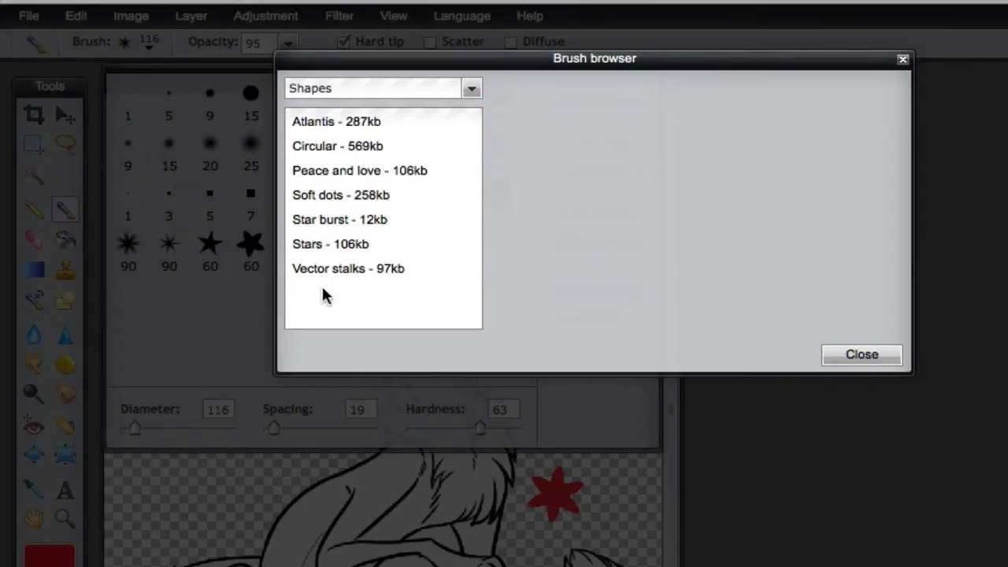
{"action": "left_click", "coordinate": [308, 243]}
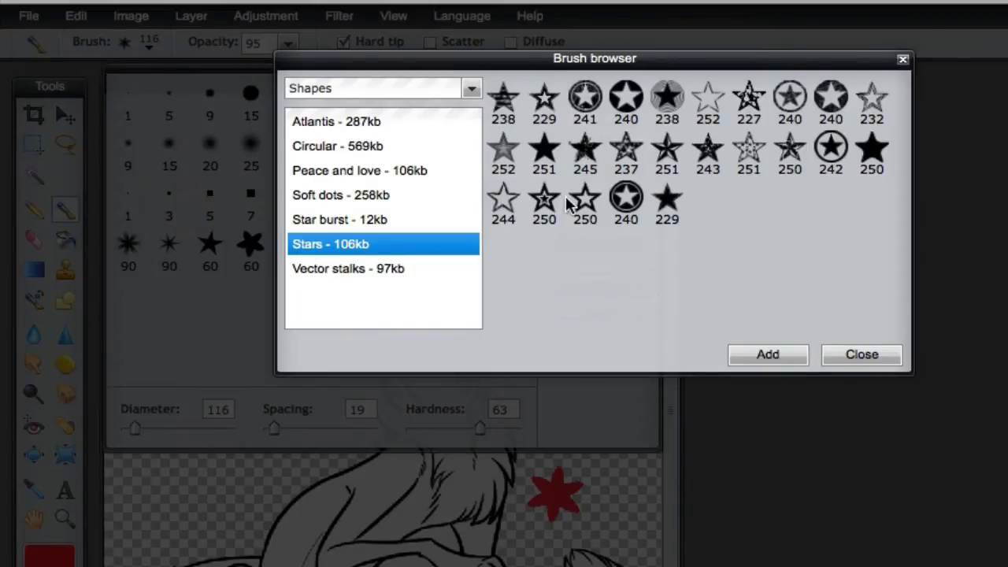
{"action": "left_click", "coordinate": [780, 355]}
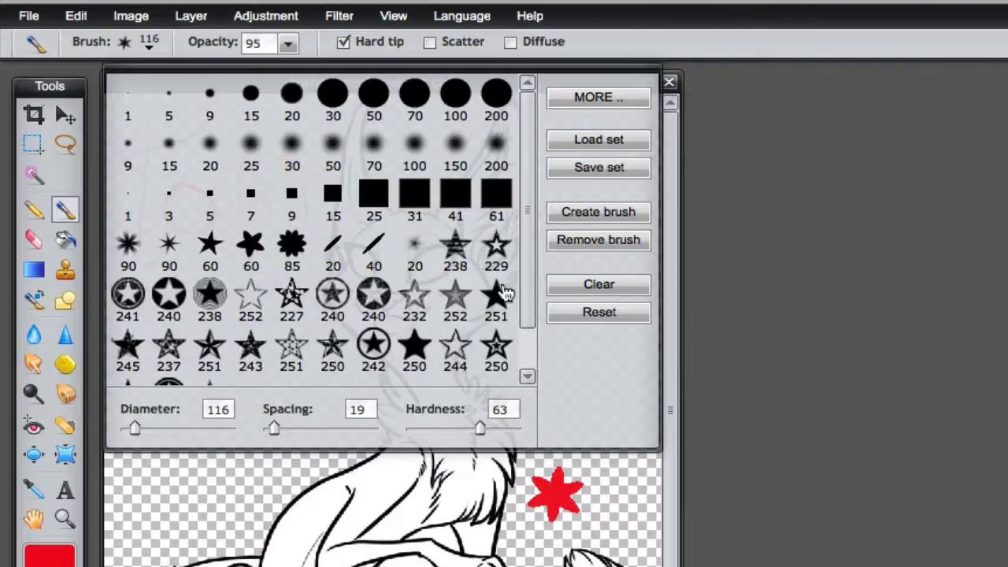
{"action": "left_click_drag", "start_coordinate": [531, 286], "coordinate": [526, 344]}
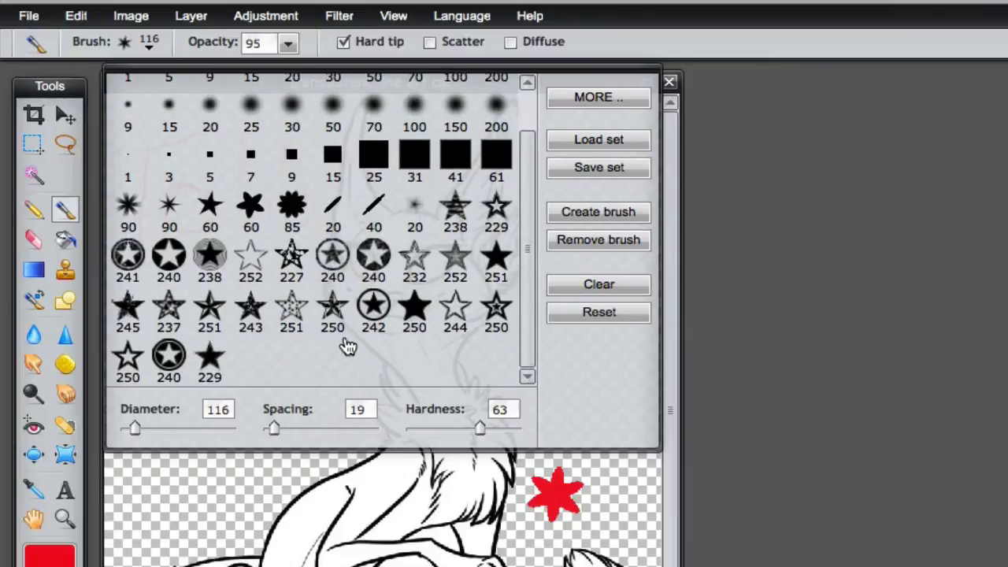
{"action": "left_click", "coordinate": [251, 313]}
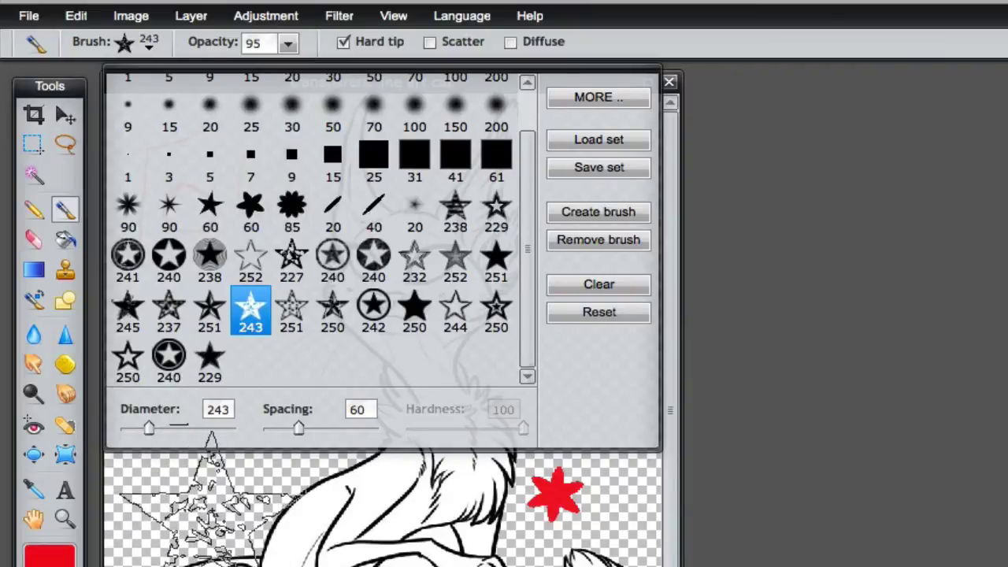
- Stamp a red star beside the cat's back at diameter 111 and overlap it with a yellow #ffff54 star
{"action": "left_click_drag", "start_coordinate": [149, 428], "coordinate": [133, 425]}
{"action": "left_click", "coordinate": [168, 494]}
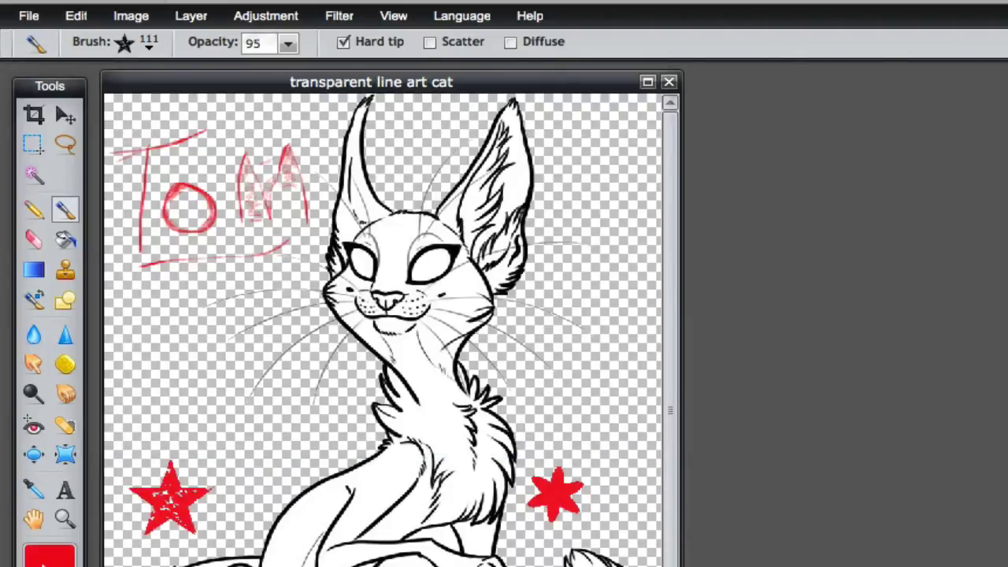
{"action": "left_click", "coordinate": [48, 555]}
{"action": "left_click", "coordinate": [558, 189]}
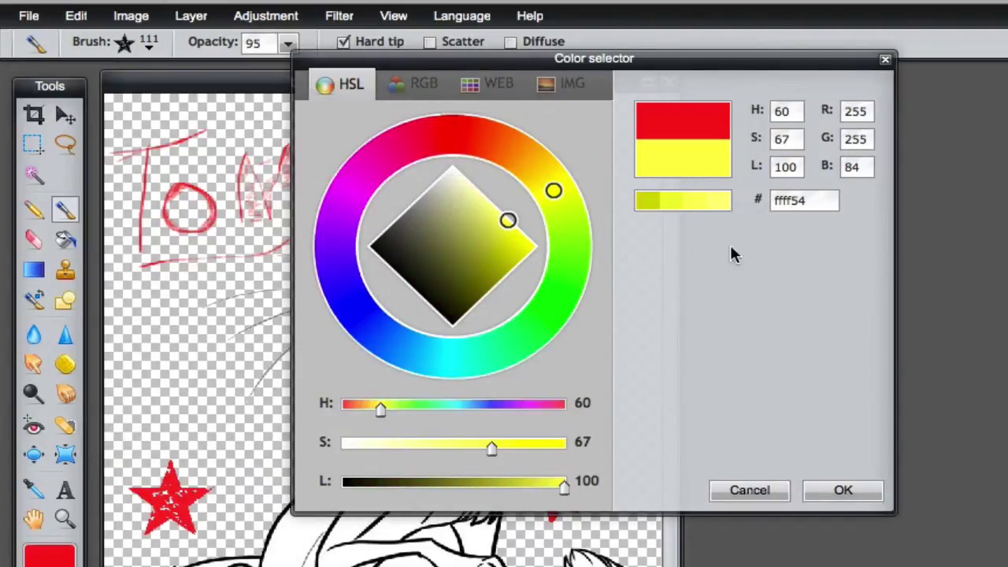
{"action": "left_click", "coordinate": [839, 489]}
{"action": "left_click", "coordinate": [197, 463]}
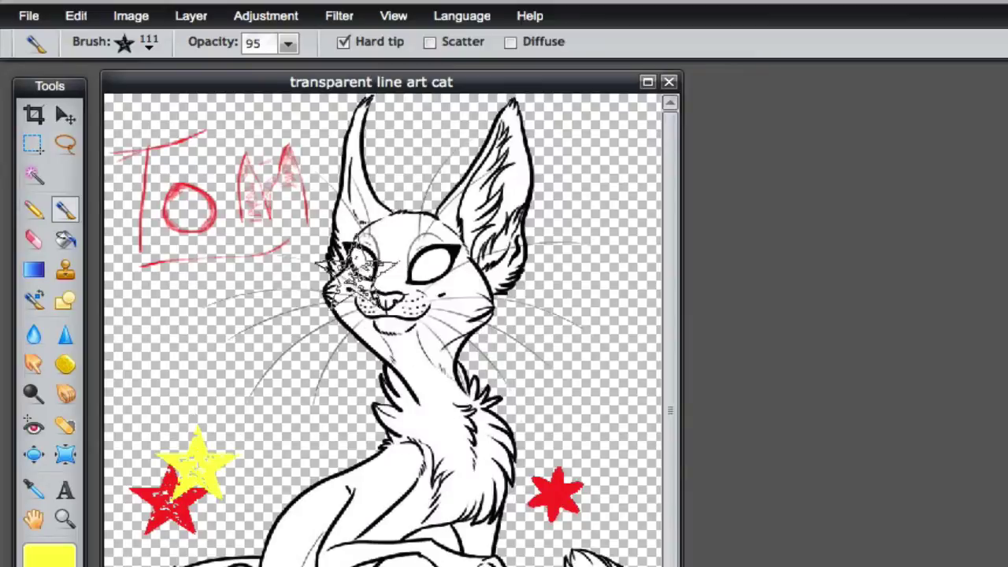
- Enable Scatter and stamp two yellow stars in the empty area between the TOM lettering and the cat's back
{"action": "left_click", "coordinate": [430, 43]}
{"action": "left_click", "coordinate": [189, 316]}
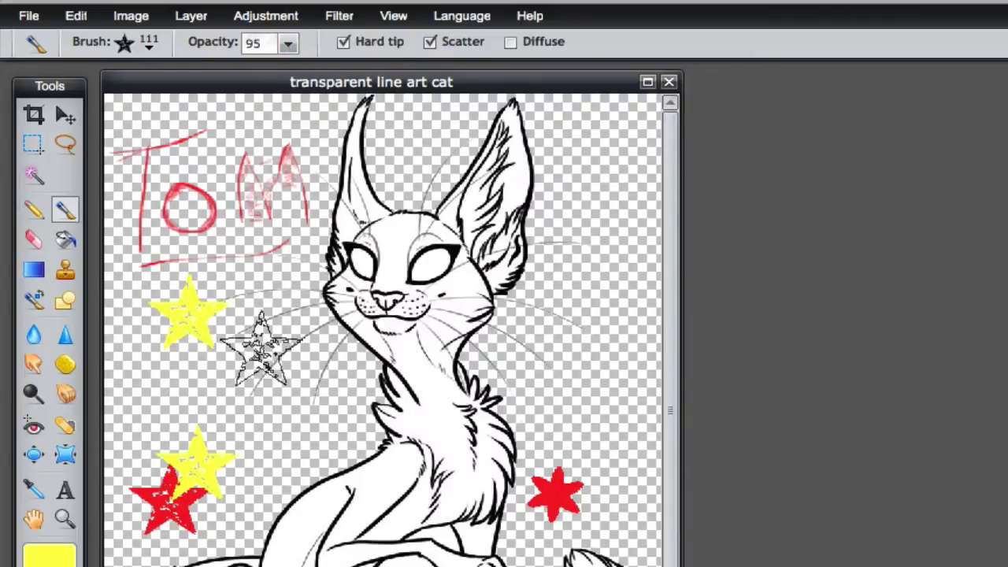
{"action": "left_click", "coordinate": [234, 383]}
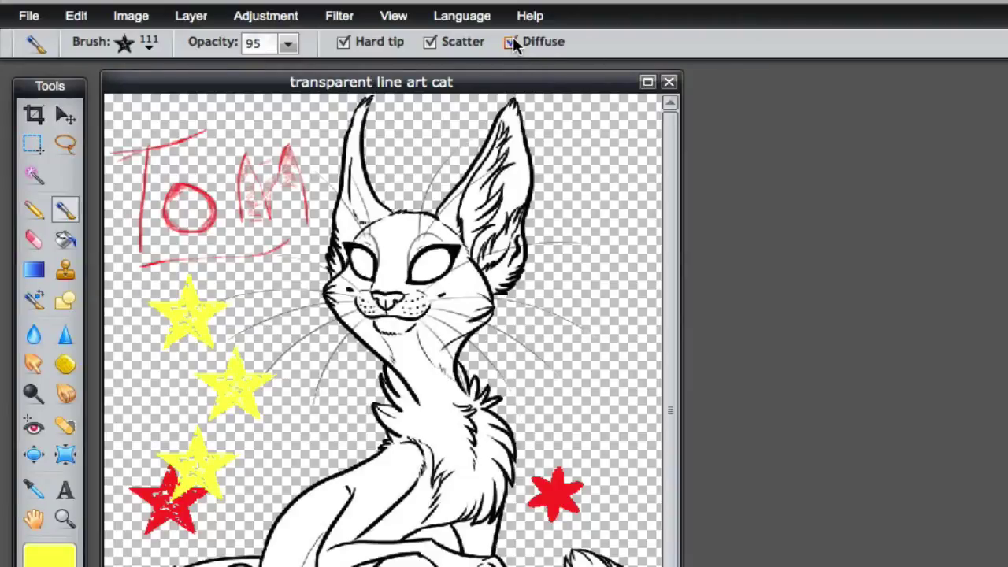
- Enable Diffuse and stamp more yellow stars beside the cat's right-hand ear, right-hand cheek and left-hand whiskers
{"action": "left_click", "coordinate": [510, 42]}
{"action": "left_click", "coordinate": [602, 157]}
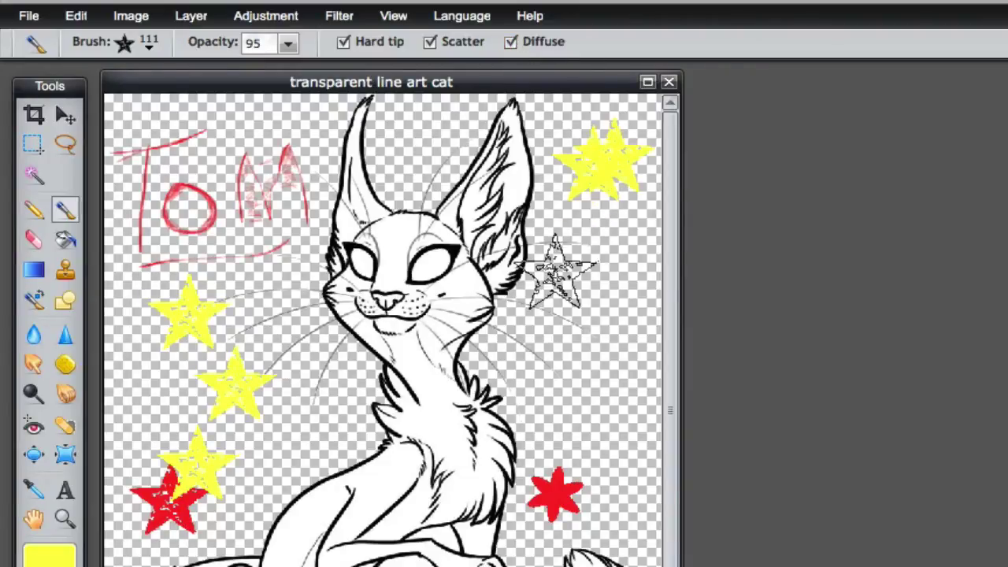
{"action": "left_click", "coordinate": [534, 303]}
{"action": "left_click", "coordinate": [246, 321]}
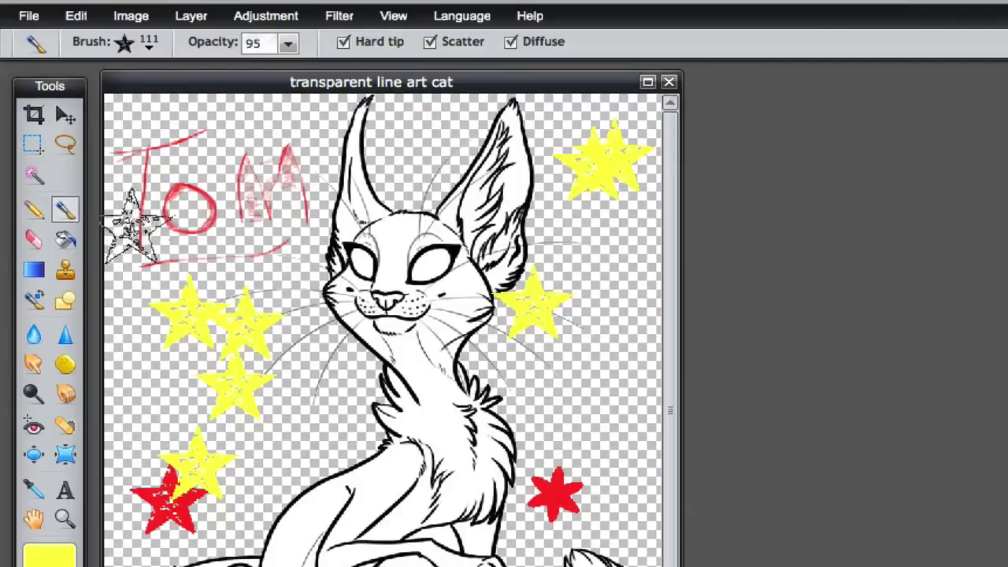
- Add the Hearts brushes from the Misc category to the brush set
{"action": "left_click", "coordinate": [149, 47]}
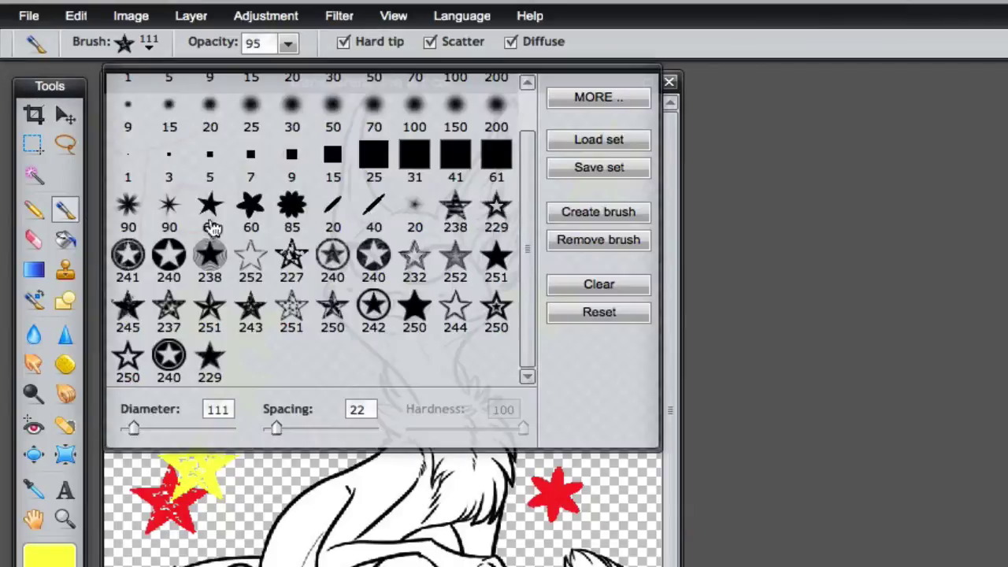
{"action": "left_click", "coordinate": [592, 101]}
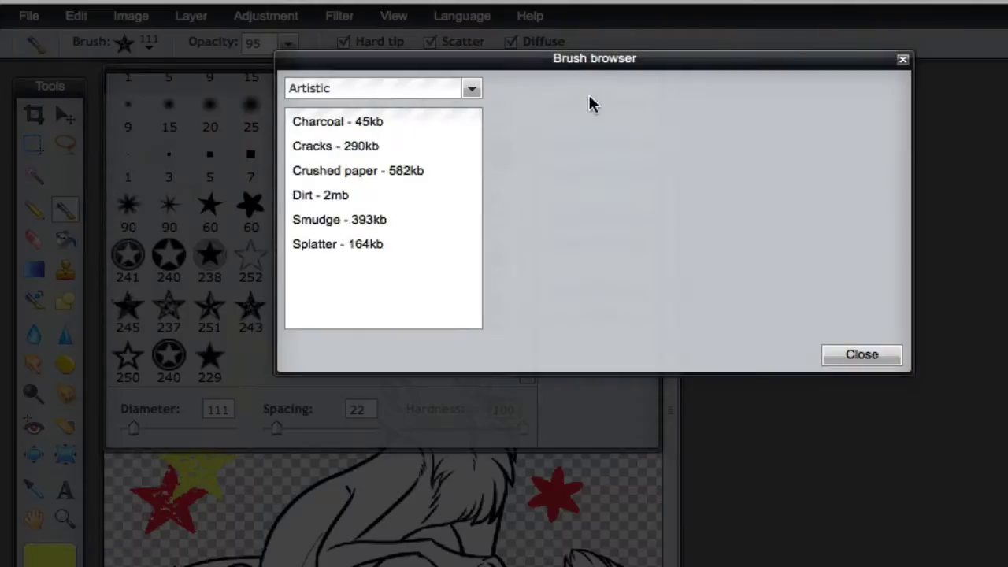
{"action": "left_click", "coordinate": [470, 89]}
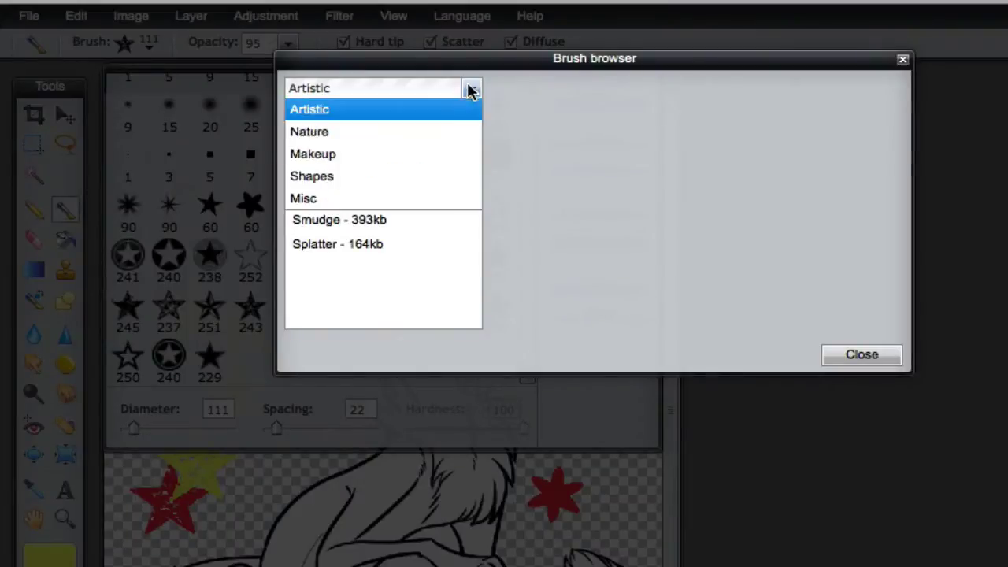
{"action": "left_click", "coordinate": [304, 198]}
{"action": "left_click", "coordinate": [311, 145]}
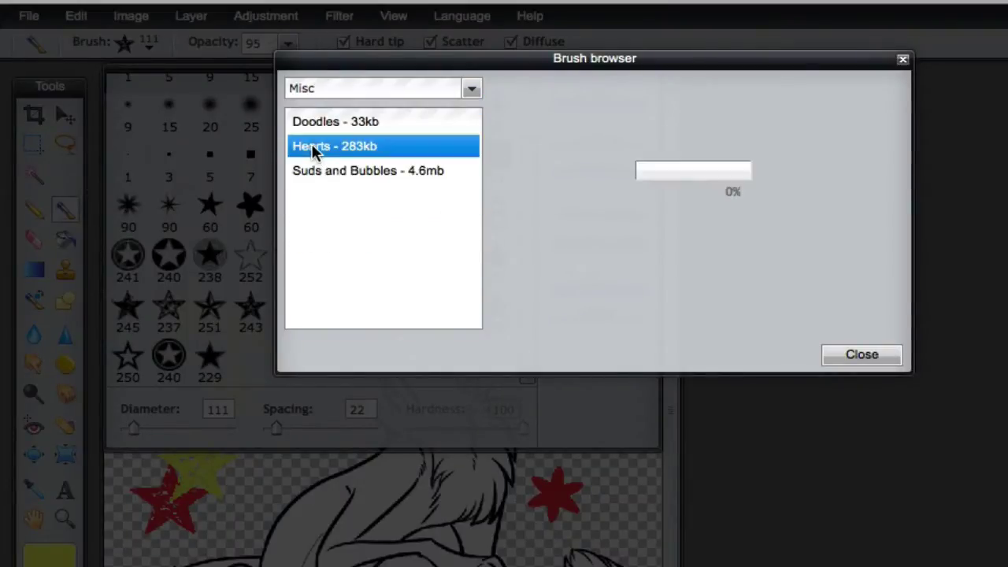
{"action": "left_click", "coordinate": [768, 354]}
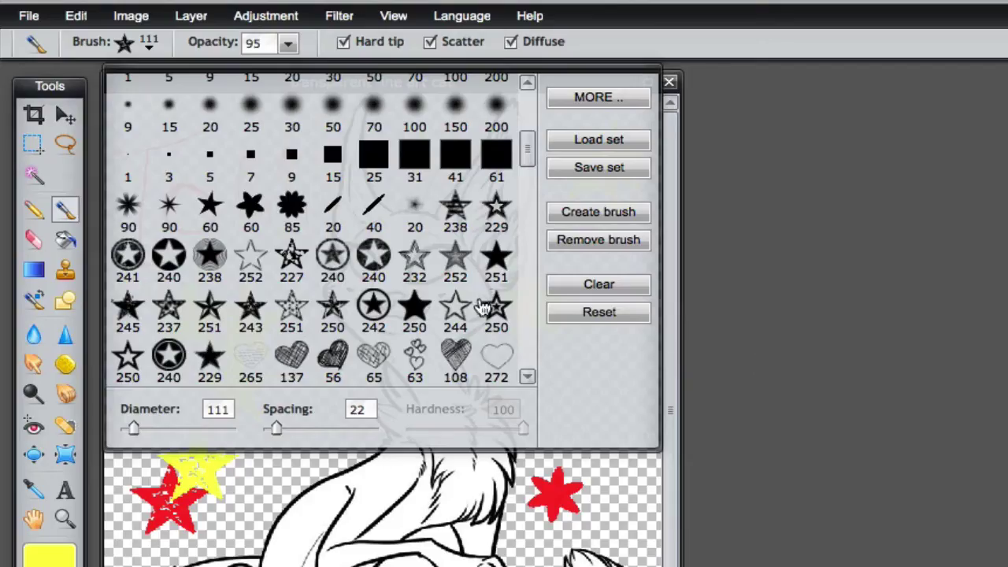
- Select the sketchy 146 heart brush and stamp a yellow heart partly over the red star beside the cat's chest
{"action": "left_click_drag", "start_coordinate": [530, 162], "coordinate": [530, 362]}
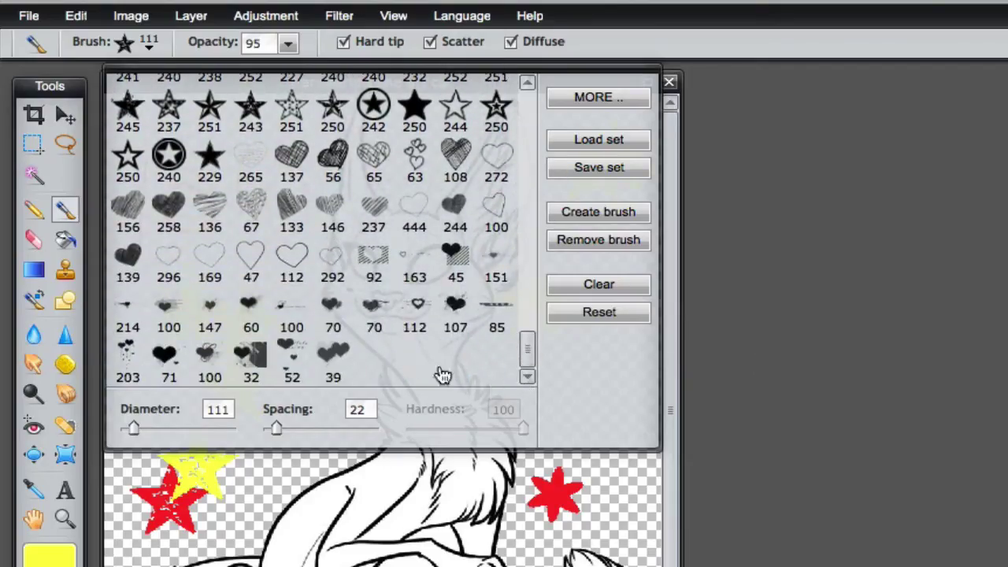
{"action": "left_click", "coordinate": [329, 206]}
{"action": "left_click", "coordinate": [596, 504]}
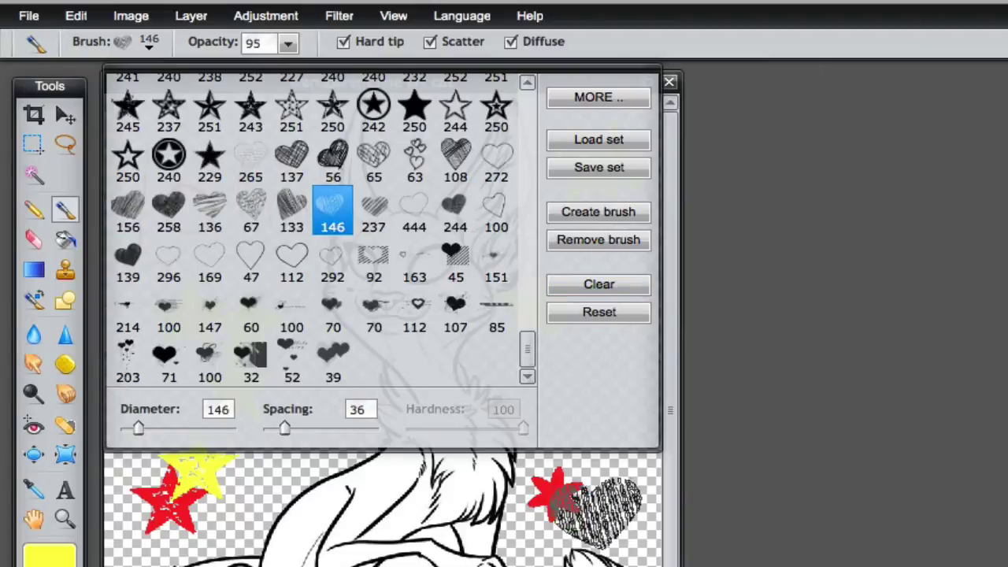
{"action": "left_click", "coordinate": [602, 512]}
{"action": "left_click", "coordinate": [272, 519]}
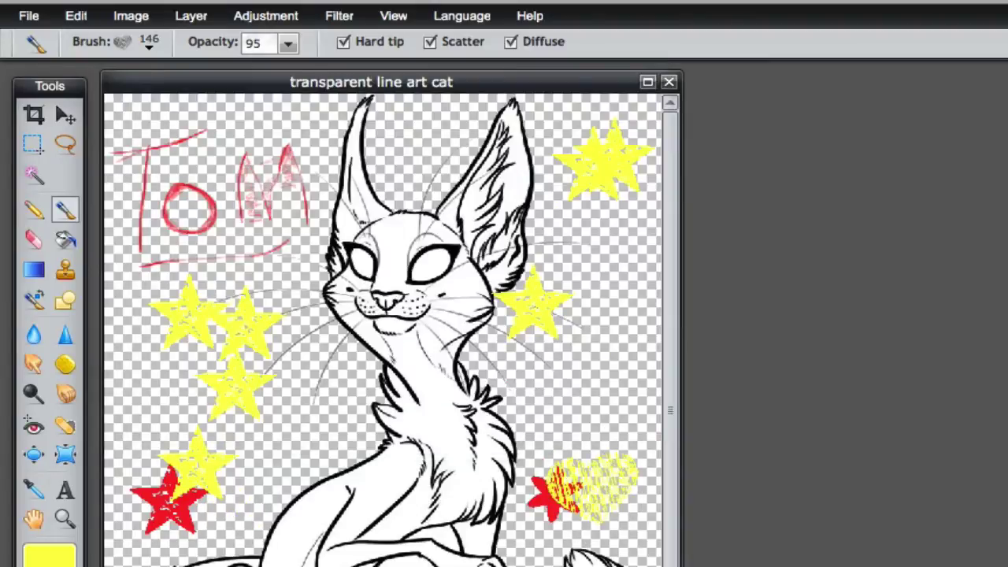
- Change the foreground color to dark olive and stamp a heart just left of the cat's neck
{"action": "left_click", "coordinate": [66, 551]}
{"action": "left_click", "coordinate": [446, 263]}
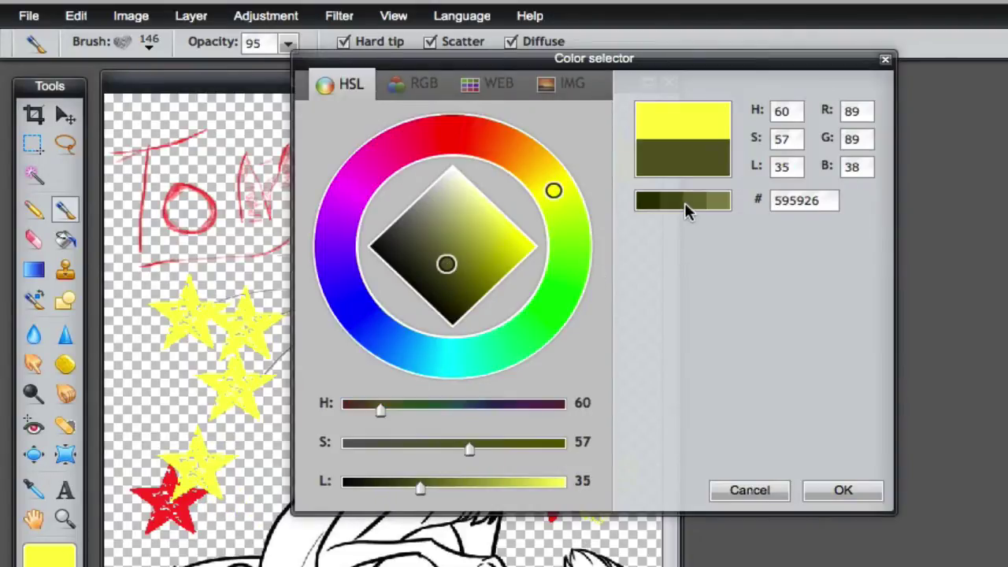
{"action": "left_click", "coordinate": [682, 204]}
{"action": "left_click", "coordinate": [839, 494]}
{"action": "left_click", "coordinate": [325, 404]}
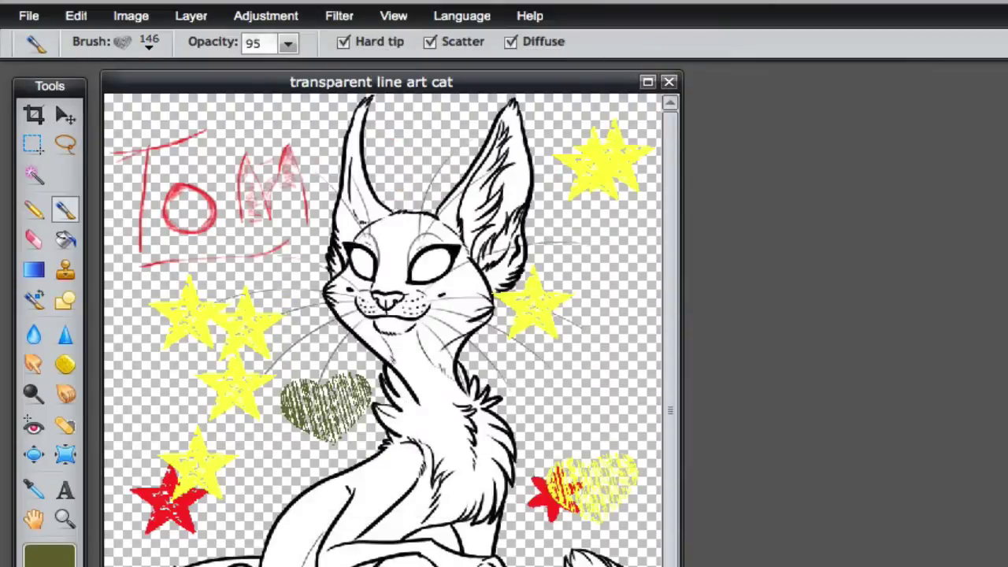
- Clear all brushes from the brush set and reset it to the default brushes
{"action": "left_click", "coordinate": [146, 52]}
{"action": "left_click_drag", "start_coordinate": [531, 340], "coordinate": [531, 75]}
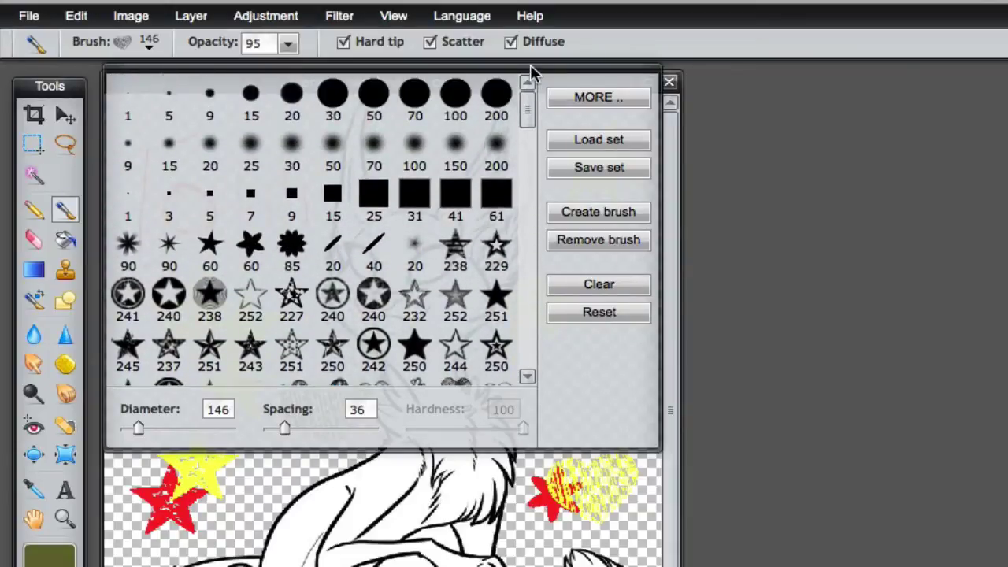
{"action": "left_click_drag", "start_coordinate": [536, 116], "coordinate": [562, 365]}
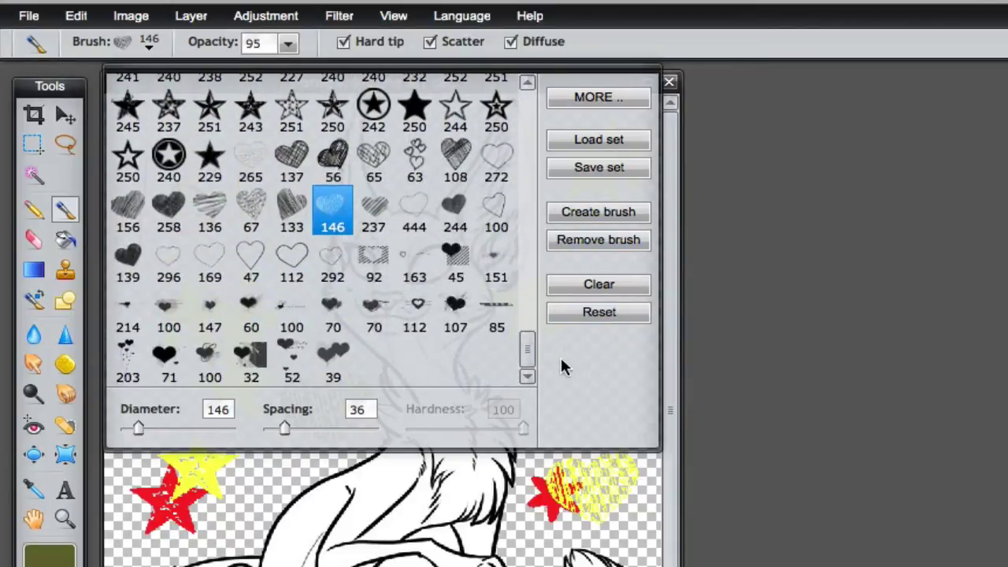
{"action": "left_click", "coordinate": [590, 291]}
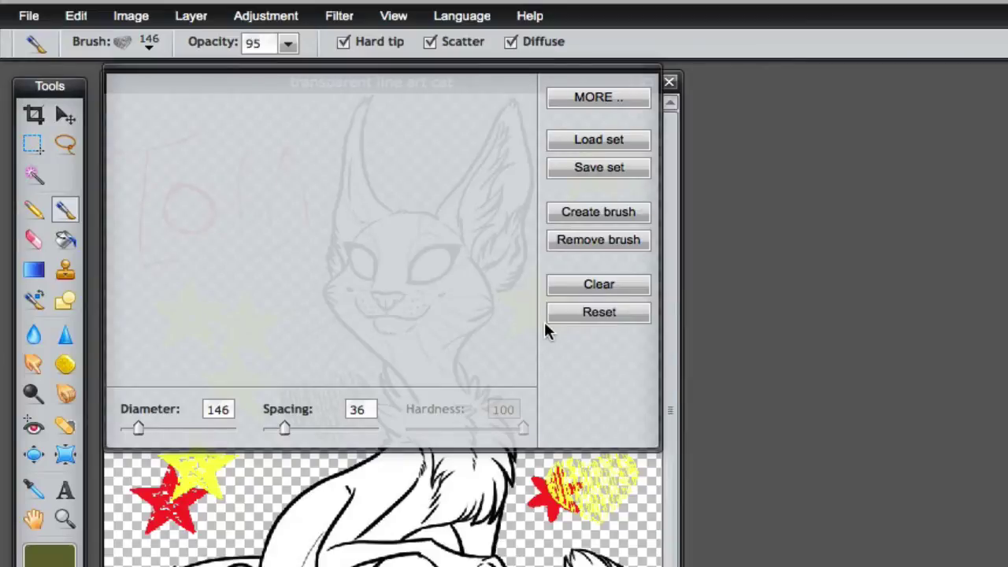
{"action": "left_click", "coordinate": [611, 314]}
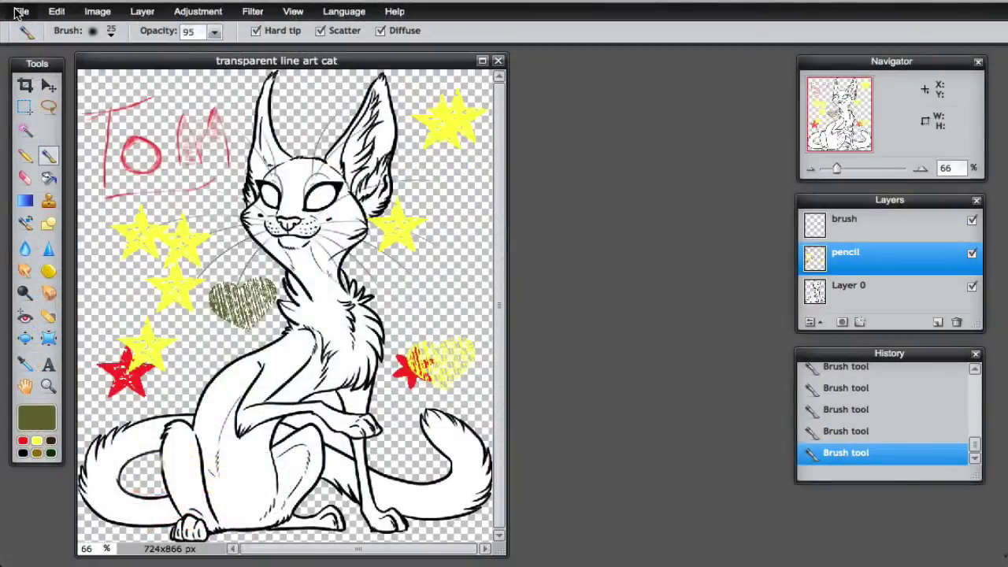
- Create a blank 800x600 px image and paint a short dark brown scattered stroke in its upper left with the soft 25 brush
{"action": "left_click", "coordinate": [21, 11]}
{"action": "left_click", "coordinate": [19, 32]}
{"action": "left_click", "coordinate": [497, 281]}
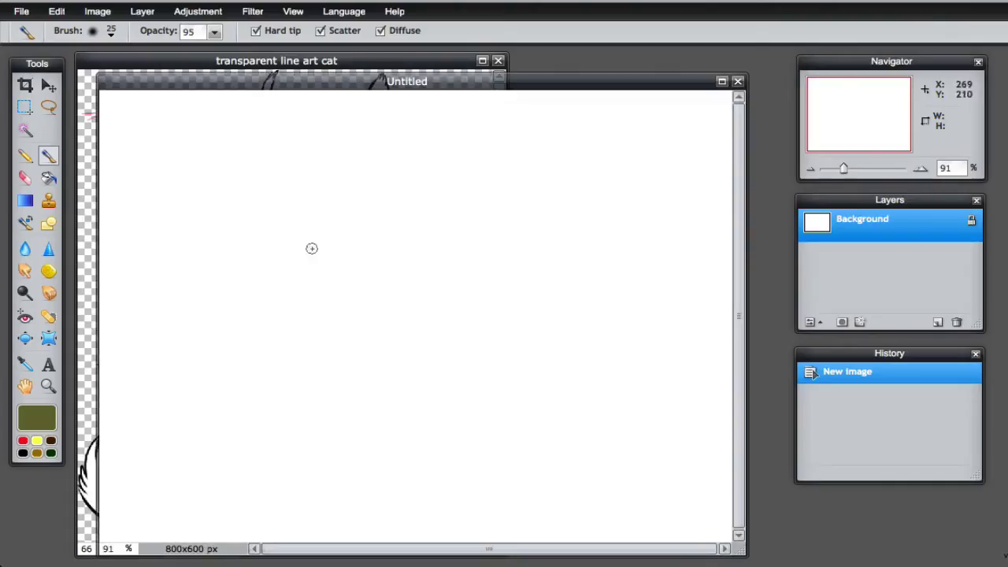
{"action": "left_click_drag", "start_coordinate": [216, 80], "coordinate": [260, 110]}
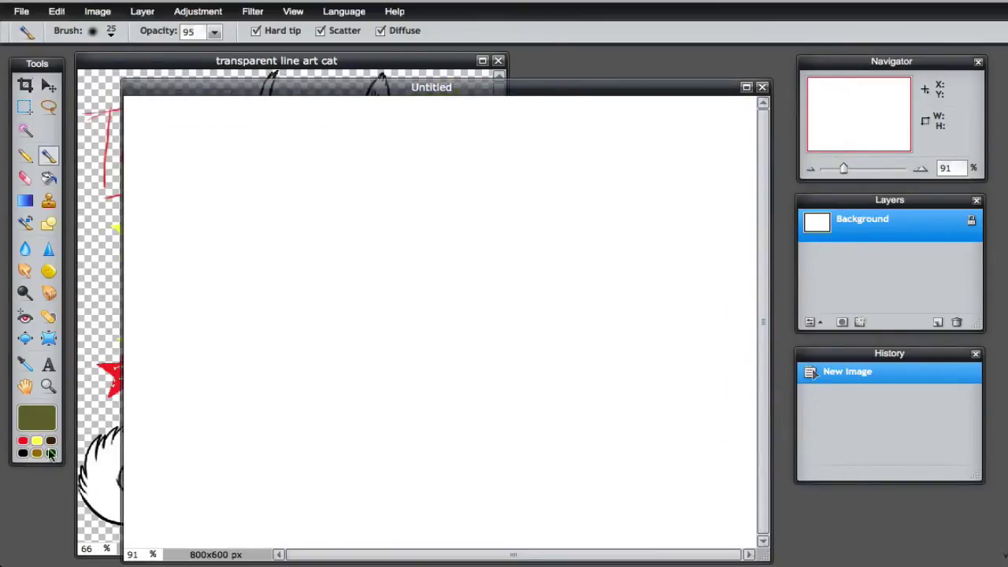
{"action": "left_click", "coordinate": [49, 440]}
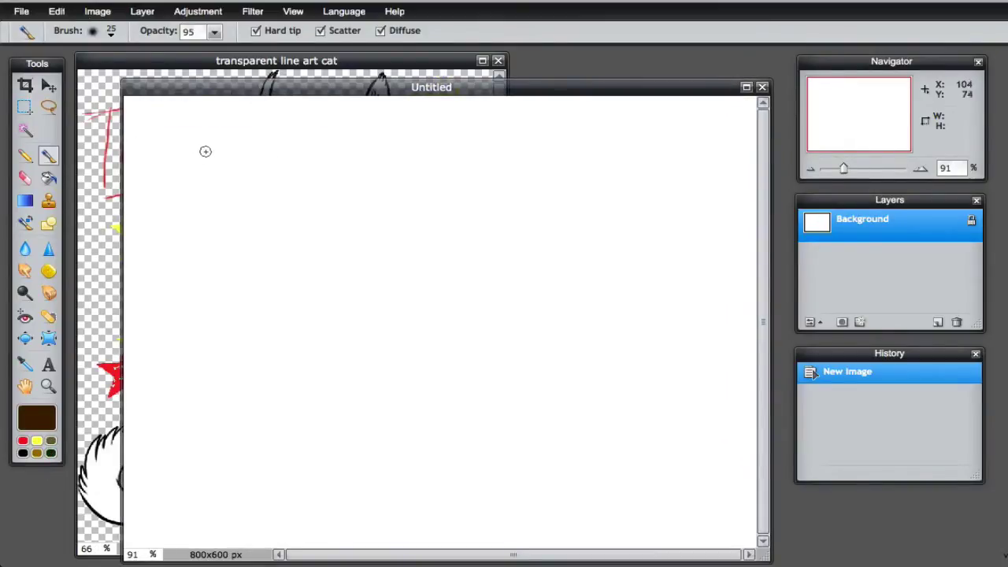
{"action": "mouse_move", "coordinate": [263, 166]}
{"action": "left_mouse_down"}
{"action": "mouse_move", "coordinate": [301, 189]}
{"action": "mouse_move", "coordinate": [332, 227]}
{"action": "left_mouse_up"}
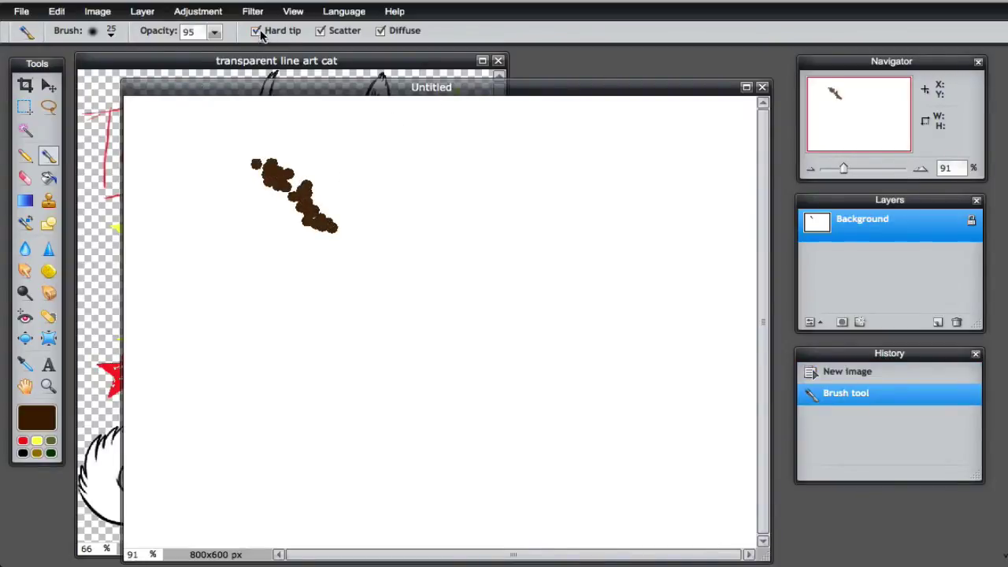
- Turn off Scatter and Diffuse and paint a dark brown downward arrow right of the scattered stroke
{"action": "left_click", "coordinate": [391, 34]}
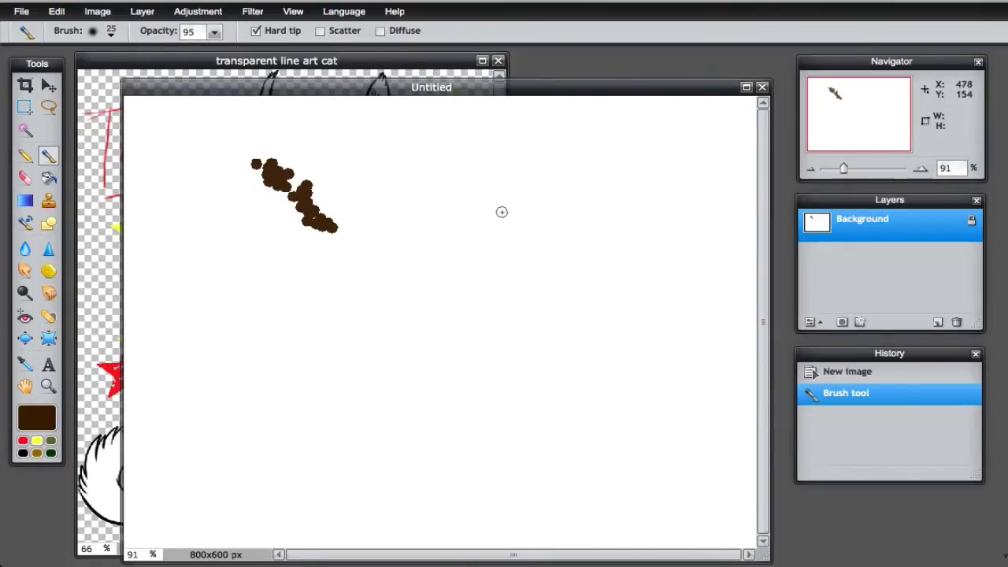
{"action": "left_click_drag", "start_coordinate": [481, 202], "coordinate": [467, 275]}
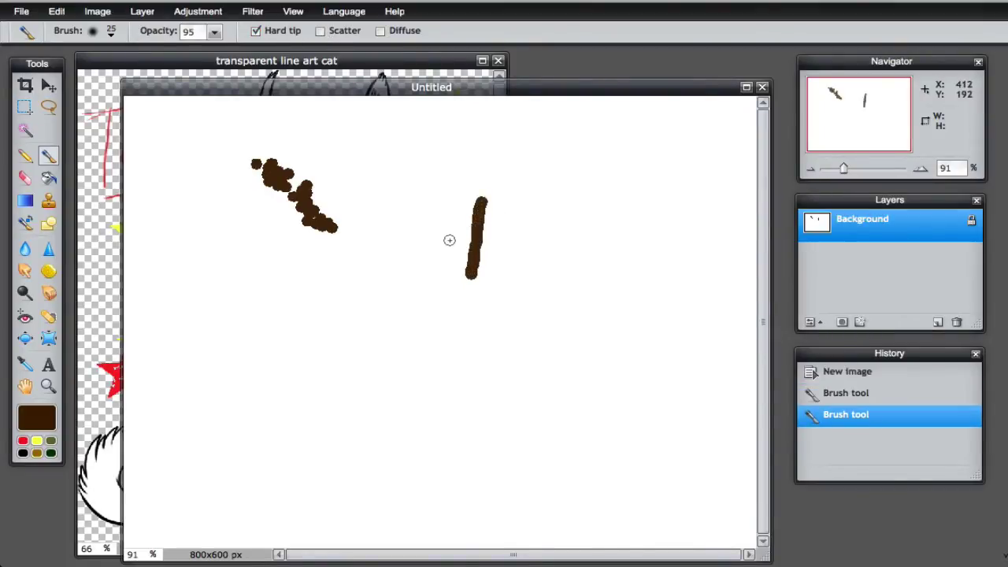
{"action": "mouse_move", "coordinate": [449, 240]}
{"action": "left_mouse_down"}
{"action": "mouse_move", "coordinate": [470, 279]}
{"action": "mouse_move", "coordinate": [497, 241]}
{"action": "left_mouse_up"}
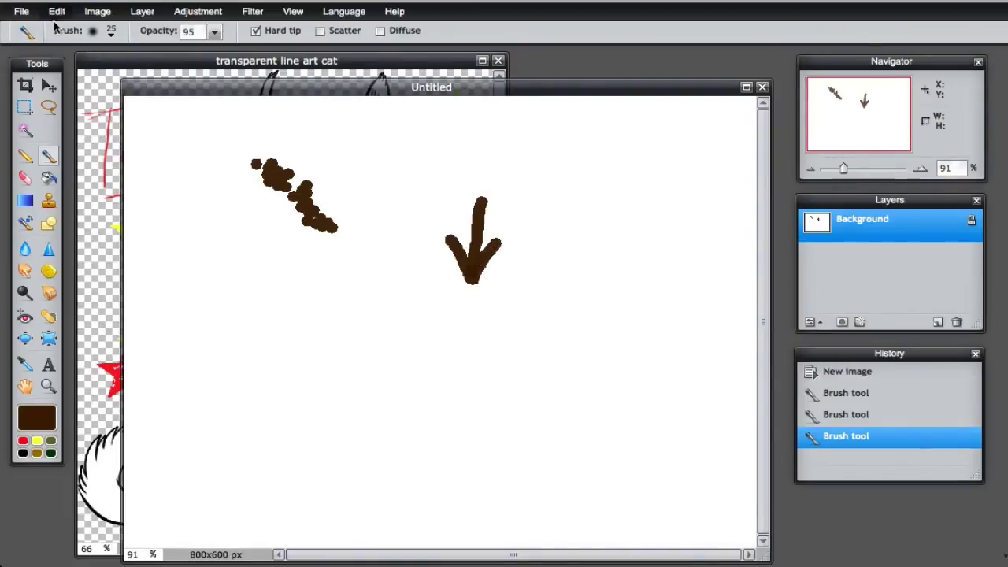
- Lasso the painted arrow and define it as a new brush
{"action": "left_click", "coordinate": [48, 107]}
{"action": "mouse_move", "coordinate": [445, 186]}
{"action": "left_mouse_down"}
{"action": "mouse_move", "coordinate": [430, 228]}
{"action": "mouse_move", "coordinate": [440, 275]}
{"action": "mouse_move", "coordinate": [478, 305]}
{"action": "mouse_move", "coordinate": [522, 275]}
{"action": "mouse_move", "coordinate": [515, 200]}
{"action": "mouse_move", "coordinate": [485, 166]}
{"action": "mouse_move", "coordinate": [438, 186]}
{"action": "left_mouse_up"}
{"action": "left_click", "coordinate": [57, 11]}
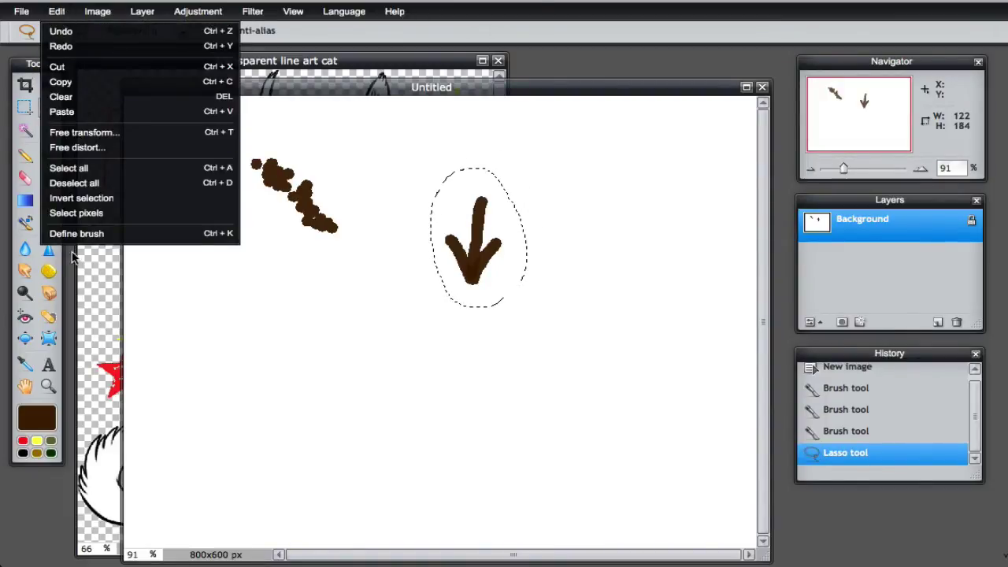
{"action": "left_click", "coordinate": [67, 237]}
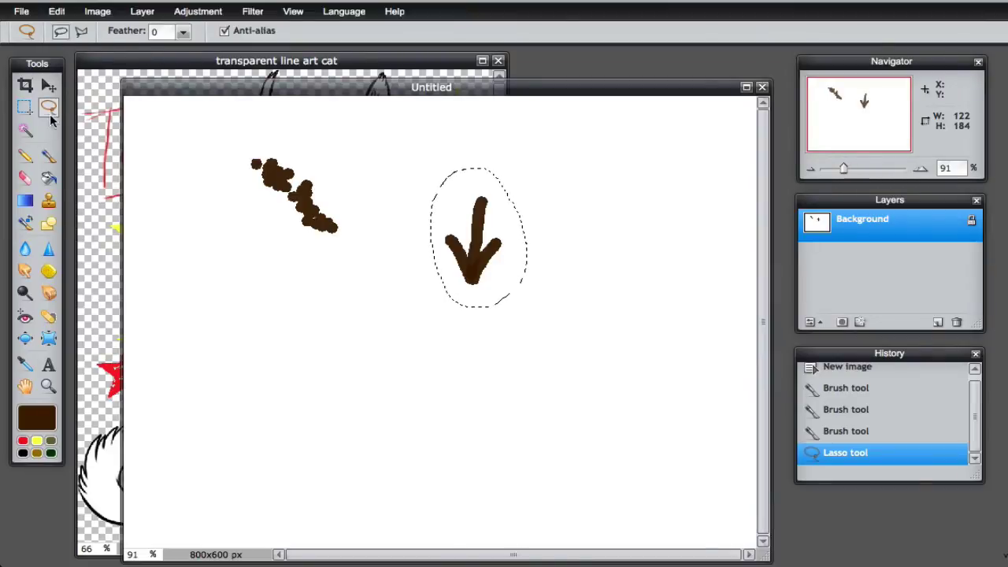
- Select the custom 118 arrow brush and try to stamp it below the lassoed area
{"action": "left_click", "coordinate": [48, 156]}
{"action": "left_click", "coordinate": [111, 31]}
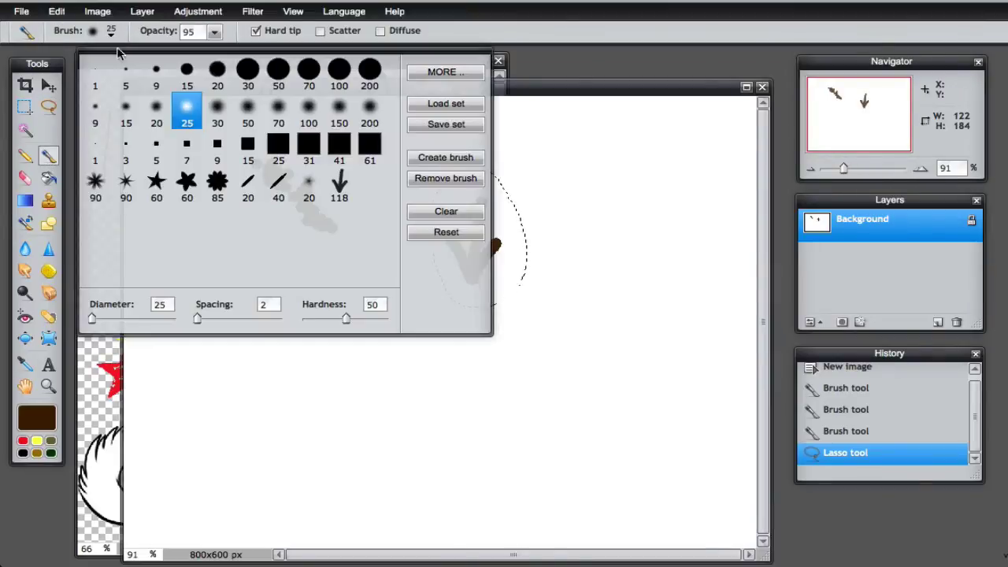
{"action": "left_click", "coordinate": [340, 183]}
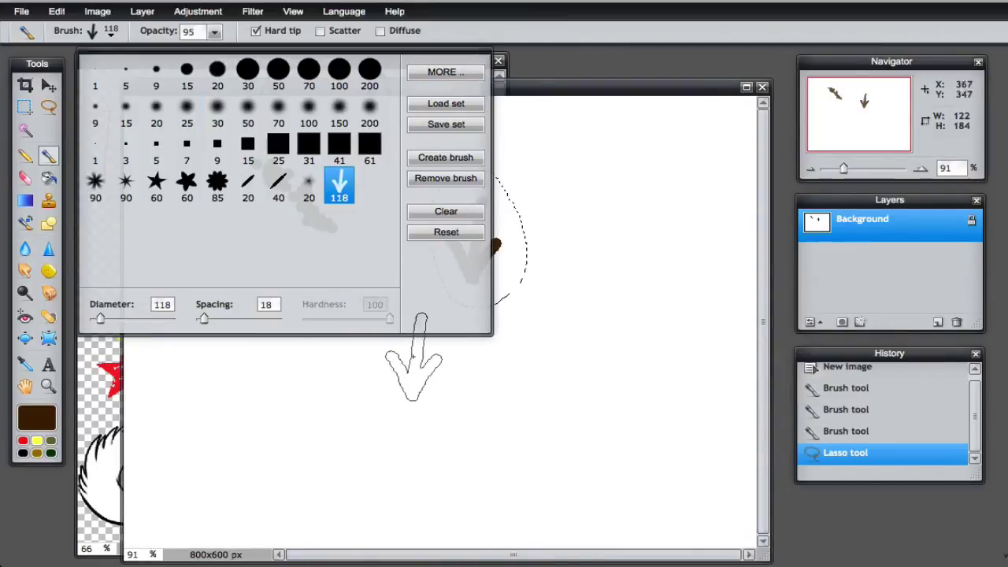
{"action": "left_click", "coordinate": [539, 412]}
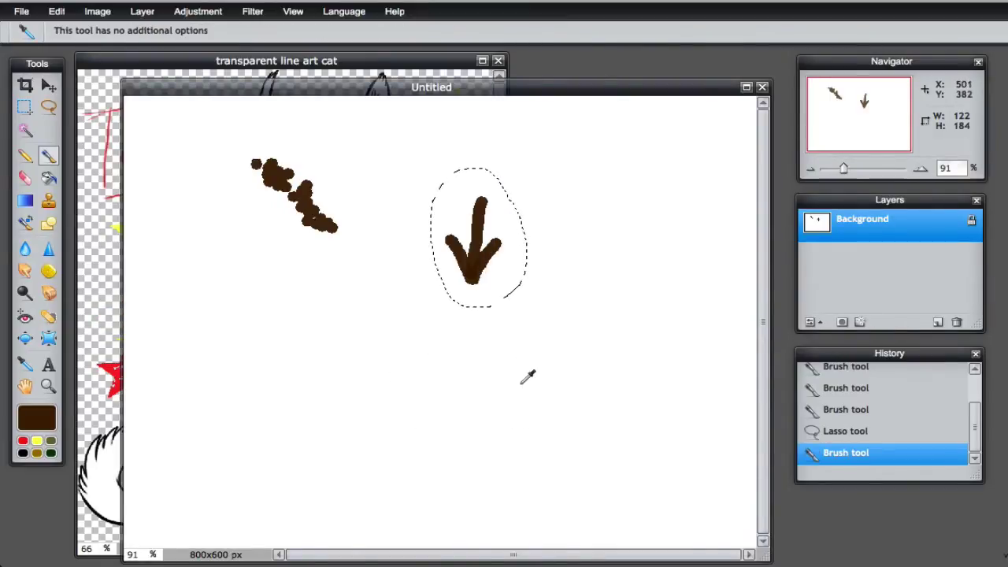
- Remove the lasso selection and stamp one dark brown and one yellow arrow in the lower left of the canvas
{"action": "key", "text": "ctrl+d"}
{"action": "left_click", "coordinate": [292, 366]}
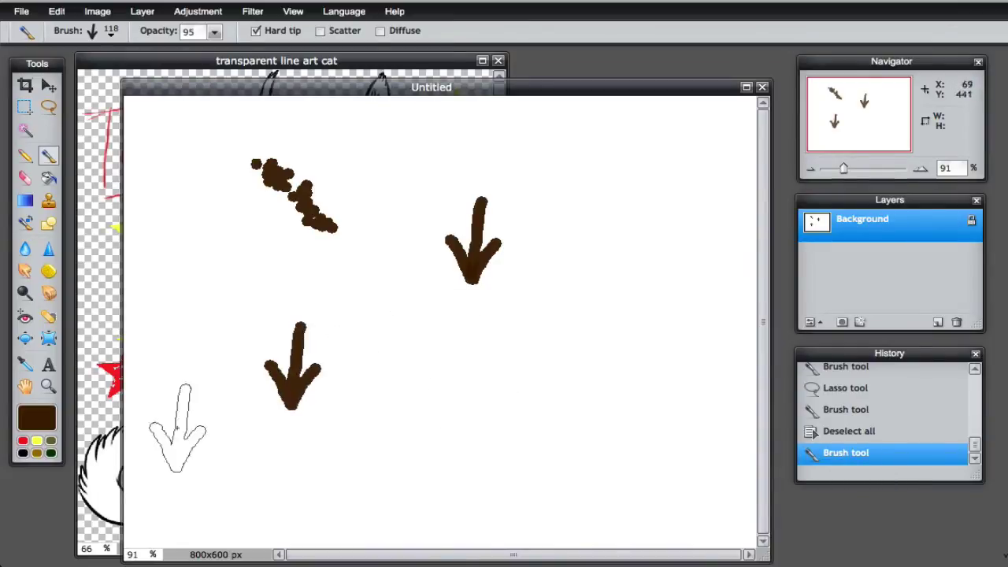
{"action": "left_click", "coordinate": [36, 440]}
{"action": "left_click", "coordinate": [221, 336]}
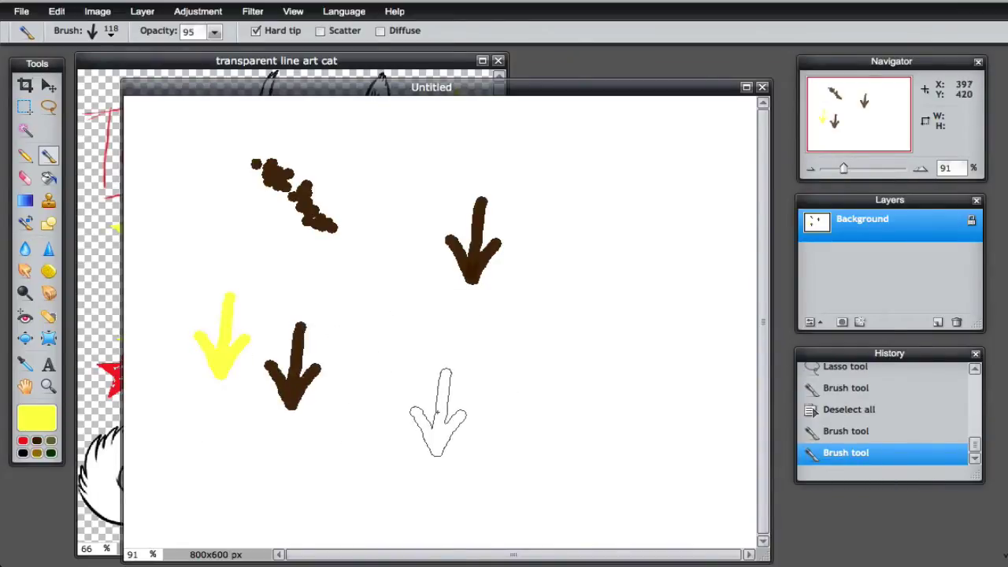
- Stamp a red arrow with the custom brush to the right of the lower dark brown arrow
{"action": "left_click", "coordinate": [23, 442]}
{"action": "left_click", "coordinate": [369, 354]}
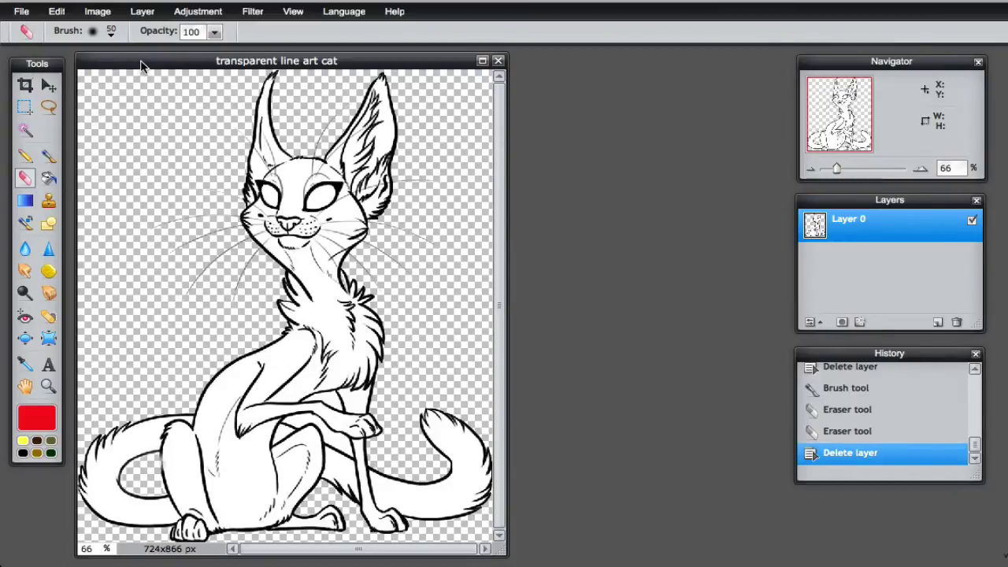
- In the transparent line art cat image, paint a brown patch on the tail's outer left curve with the soft 20 brush
{"action": "left_click_drag", "start_coordinate": [141, 61], "coordinate": [153, 53]}
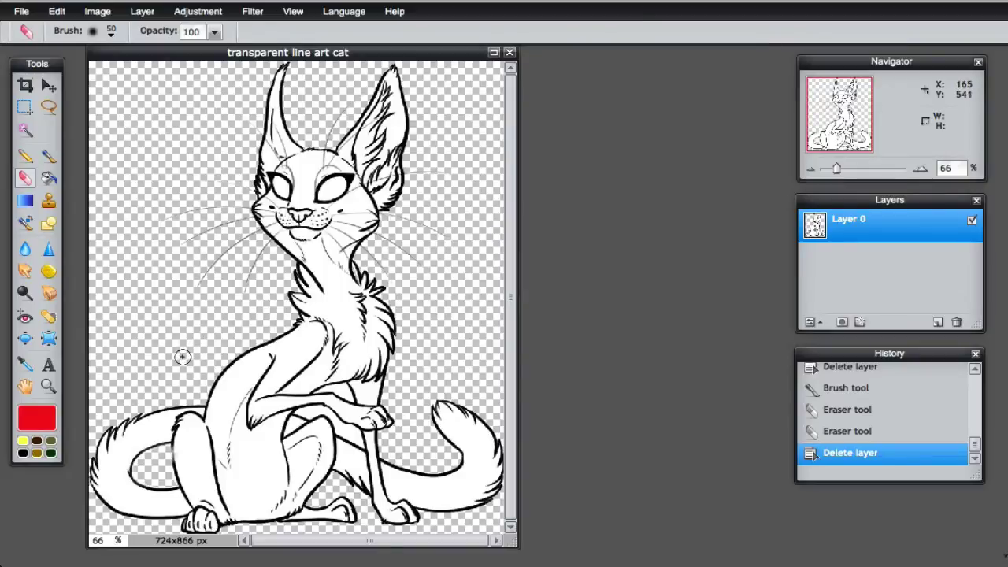
{"action": "left_click", "coordinate": [48, 156]}
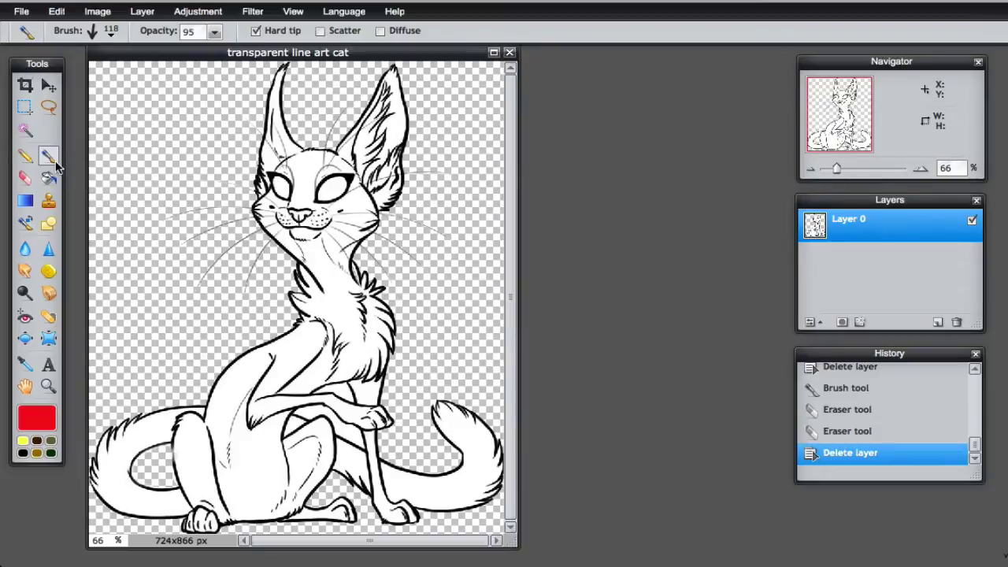
{"action": "left_click", "coordinate": [111, 36]}
{"action": "left_click", "coordinate": [157, 115]}
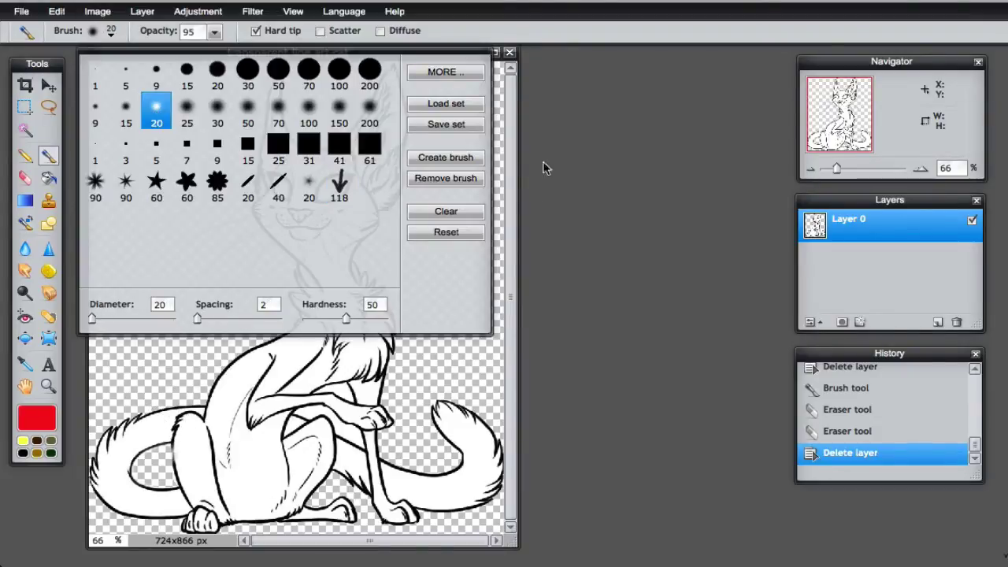
{"action": "left_click", "coordinate": [513, 157]}
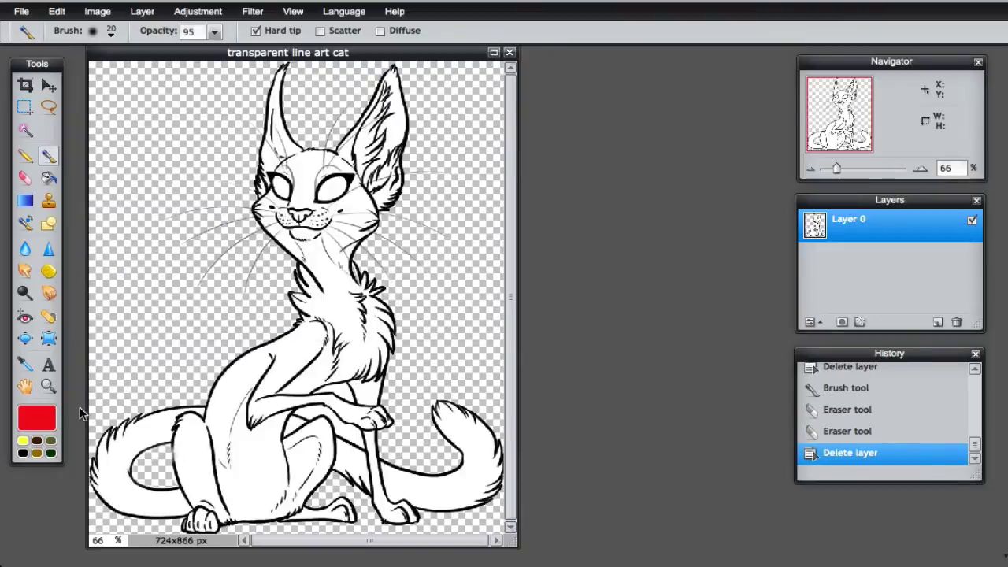
{"action": "left_click", "coordinate": [37, 454]}
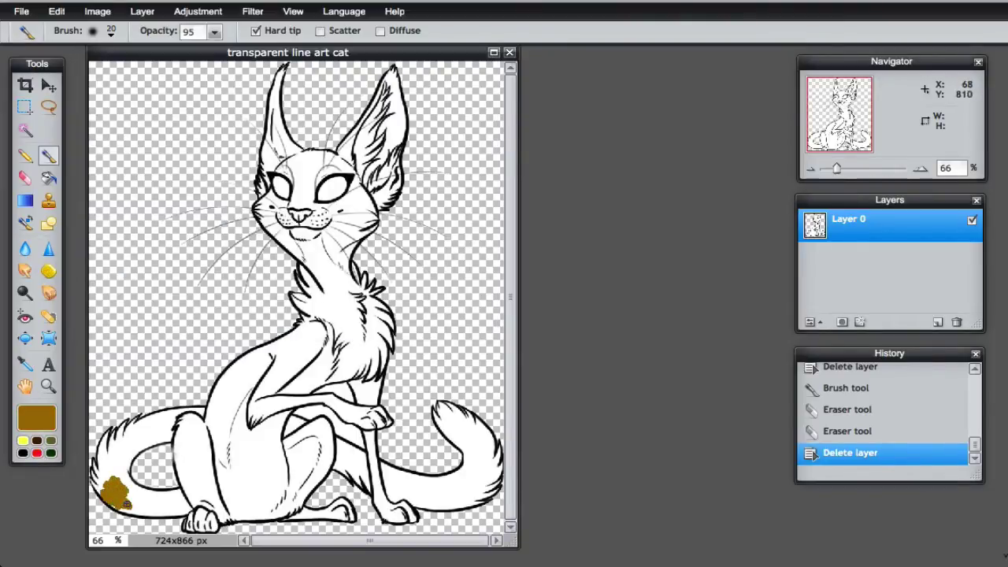
{"action": "left_click_drag", "start_coordinate": [125, 503], "coordinate": [131, 509]}
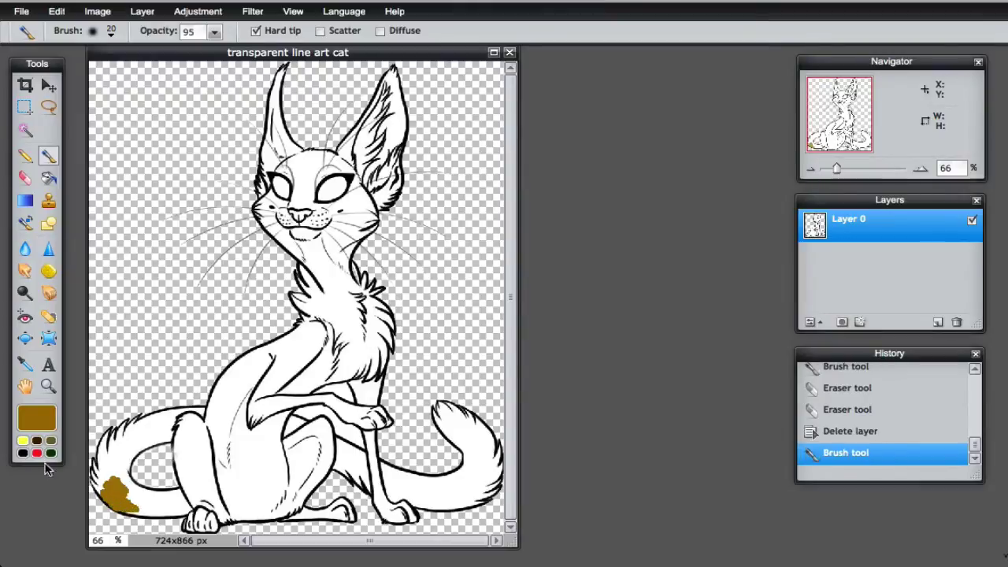
- Set the foreground color to light orange fac355
{"action": "left_click", "coordinate": [36, 423]}
{"action": "left_click", "coordinate": [377, 171]}
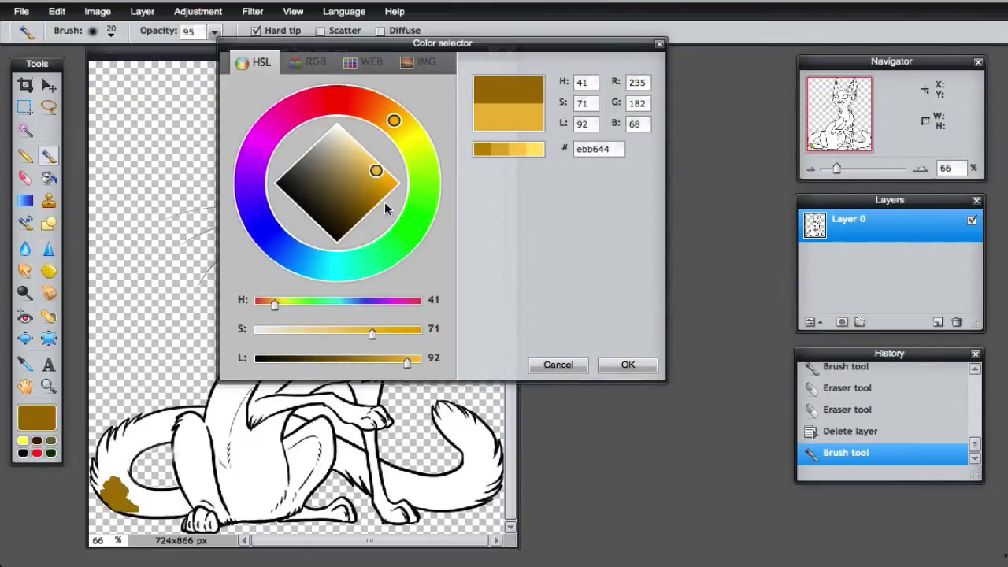
{"action": "left_click", "coordinate": [522, 149]}
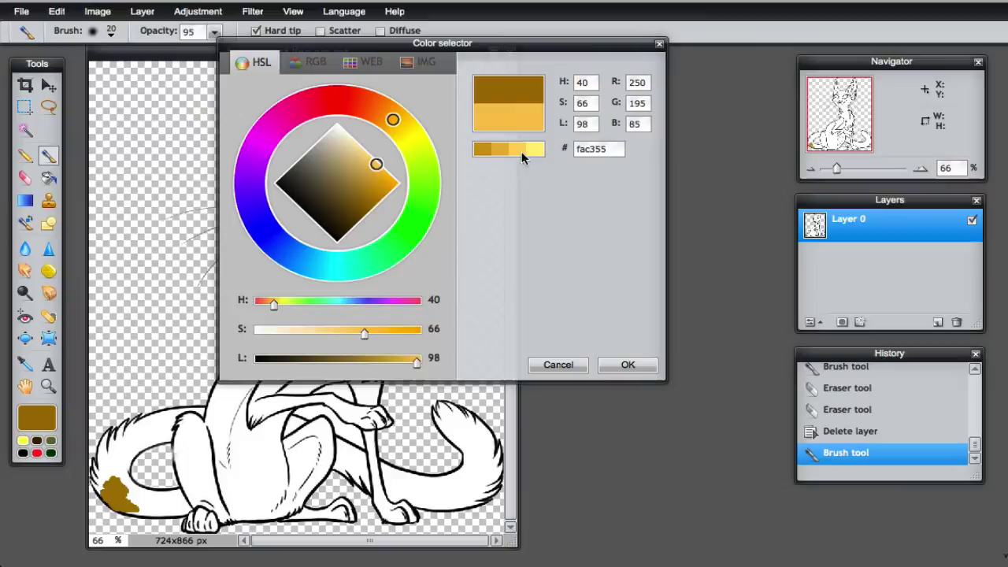
{"action": "left_click", "coordinate": [622, 364]}
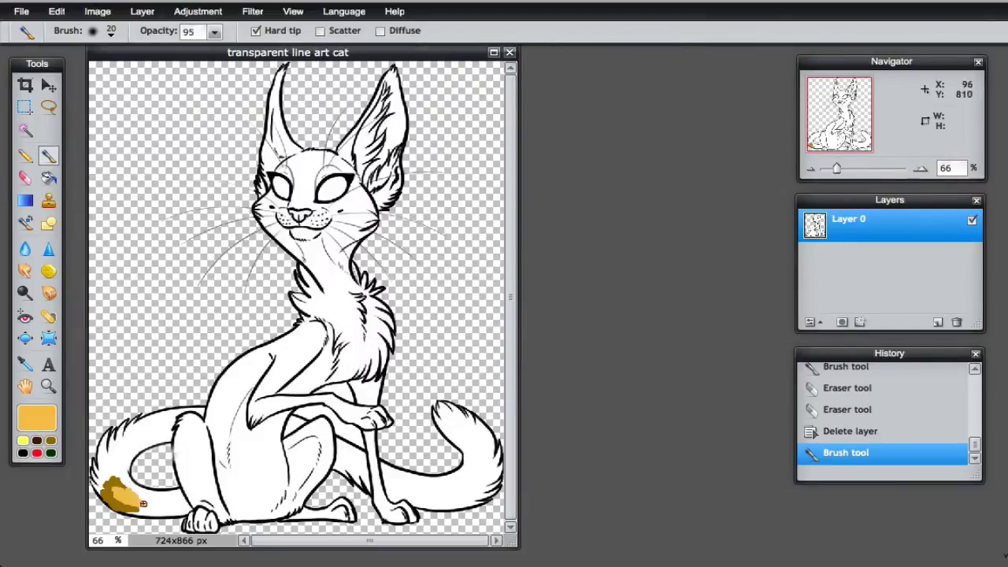
- Paint light orange over the brown tail patch, and revert the history to before both brush strokes
{"action": "left_click", "coordinate": [111, 505]}
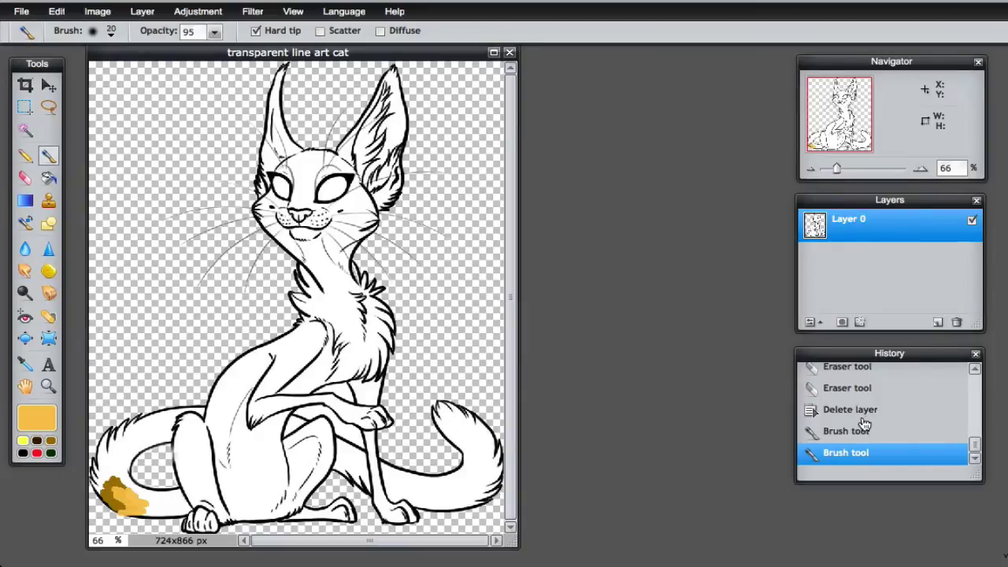
{"action": "left_click", "coordinate": [844, 416]}
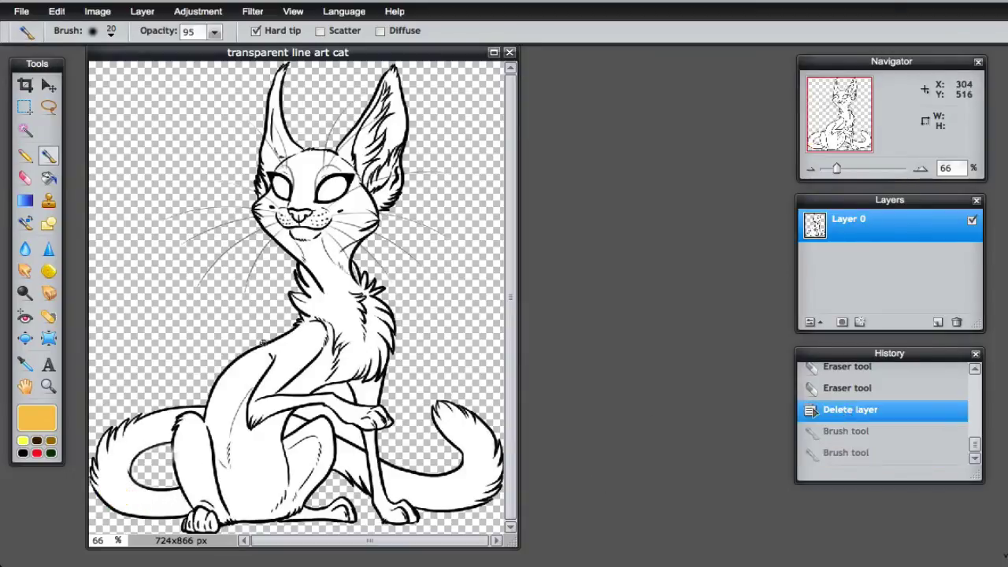
- Select all the separate sections of the cat's tail with the Wand tool at tolerance 21
{"action": "left_click", "coordinate": [24, 131]}
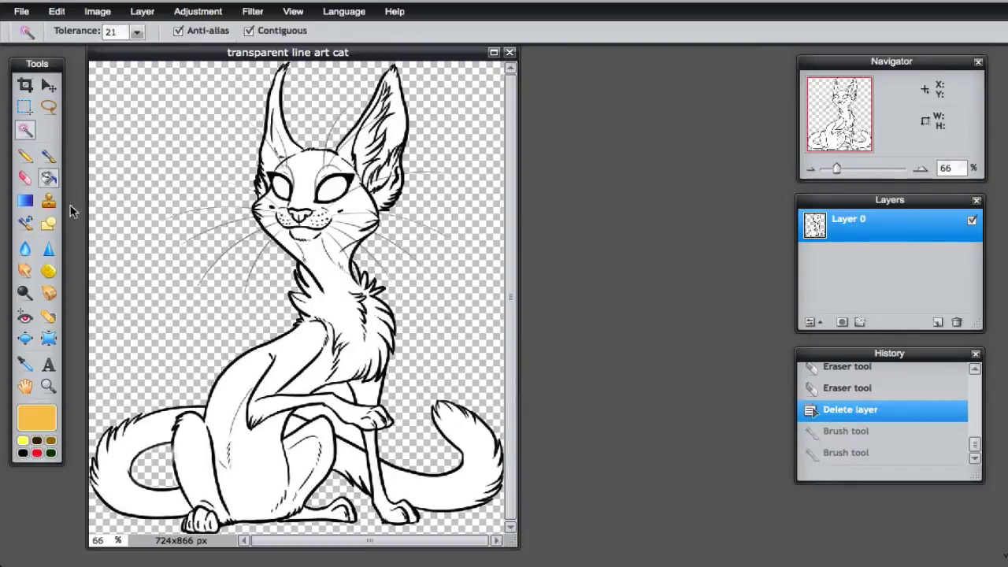
{"action": "left_click", "coordinate": [122, 452]}
{"action": "left_click", "coordinate": [274, 467], "text": "shift"}
{"action": "left_click", "coordinate": [291, 425], "text": "shift"}
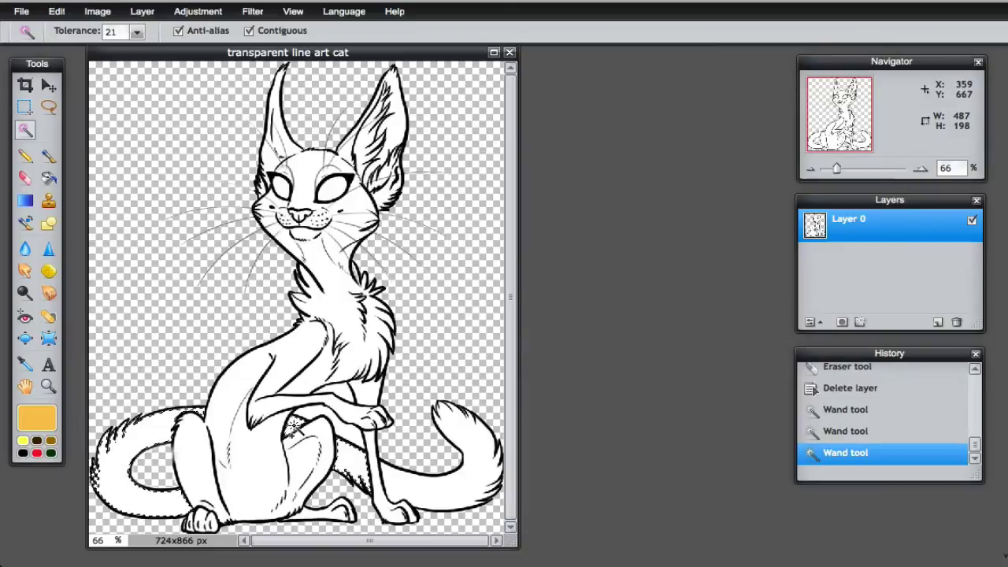
{"action": "left_click", "coordinate": [400, 478], "text": "shift"}
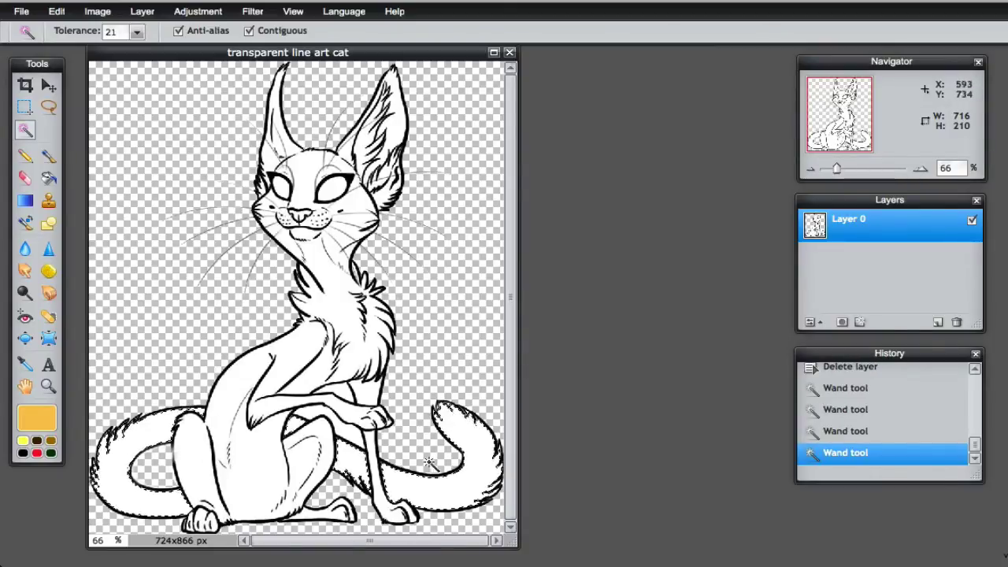
- Fill the selected tail sections with light orange using the Paint bucket at 100 opacity
{"action": "left_click", "coordinate": [49, 180]}
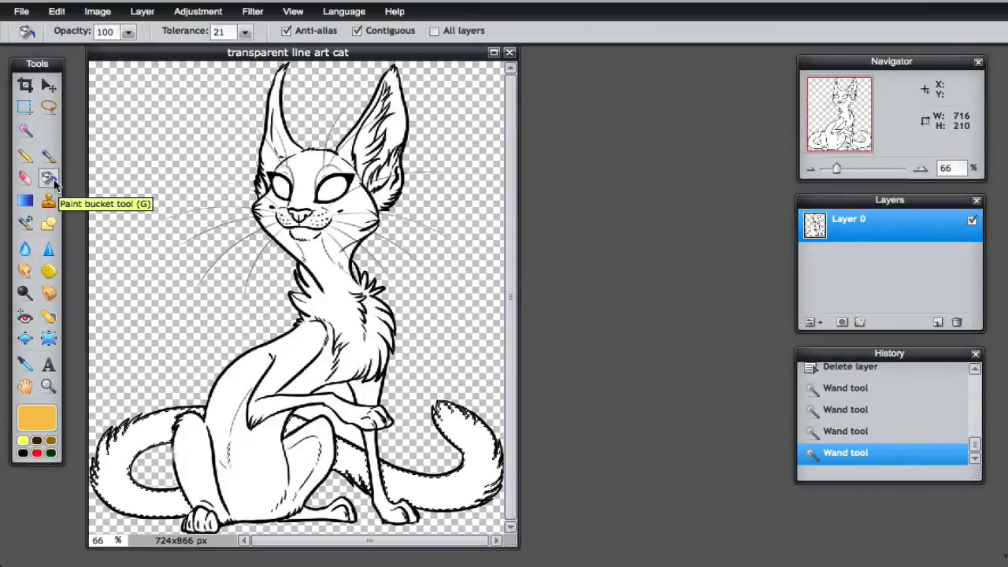
{"action": "left_click", "coordinate": [108, 481]}
{"action": "left_click", "coordinate": [350, 460]}
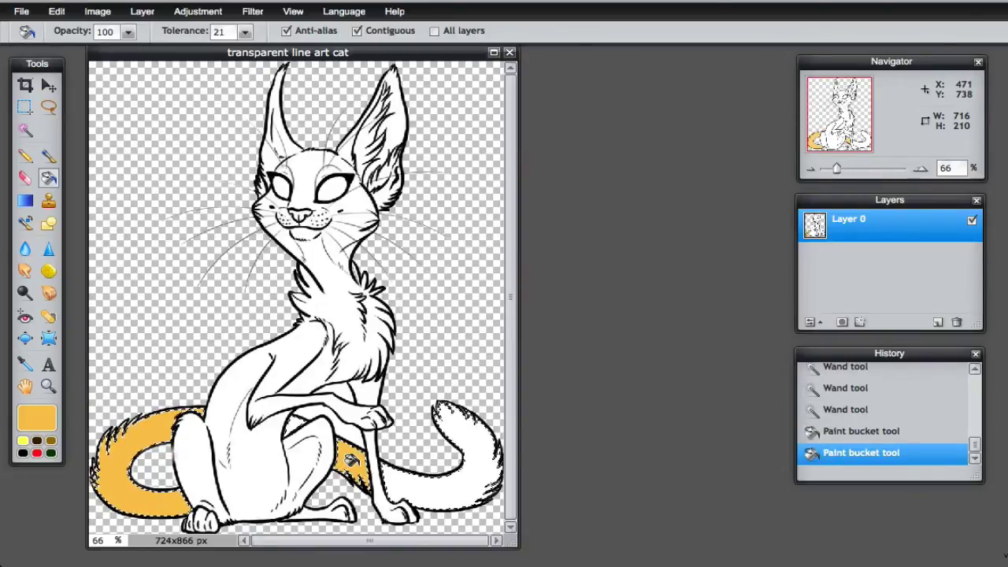
{"action": "left_click", "coordinate": [294, 425]}
{"action": "left_click", "coordinate": [426, 484]}
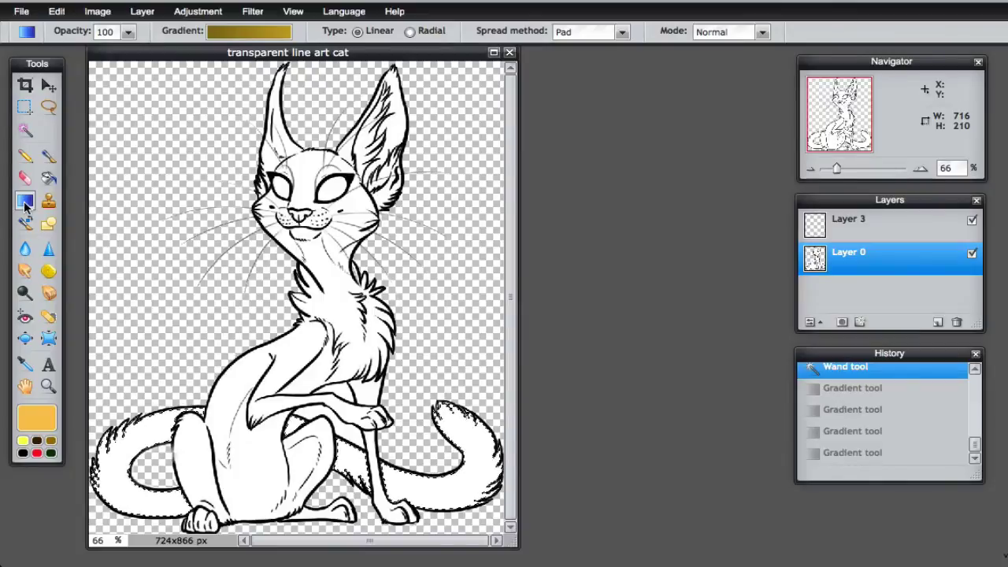
- Apply the dark gold linear gradient across the selected tail sections, and deselect everything
{"action": "left_click", "coordinate": [228, 33]}
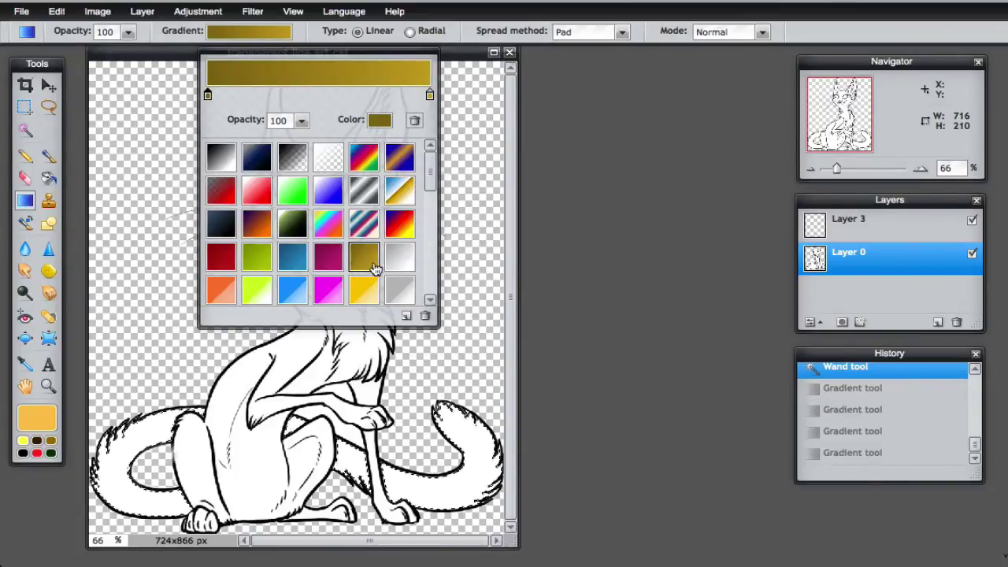
{"action": "left_click", "coordinate": [442, 70]}
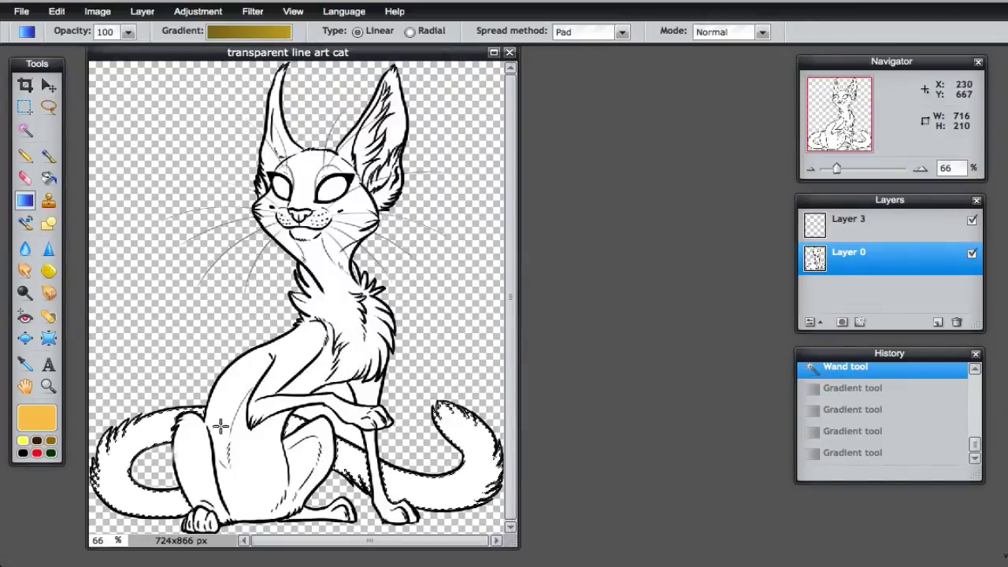
{"action": "left_click_drag", "start_coordinate": [113, 461], "coordinate": [107, 470]}
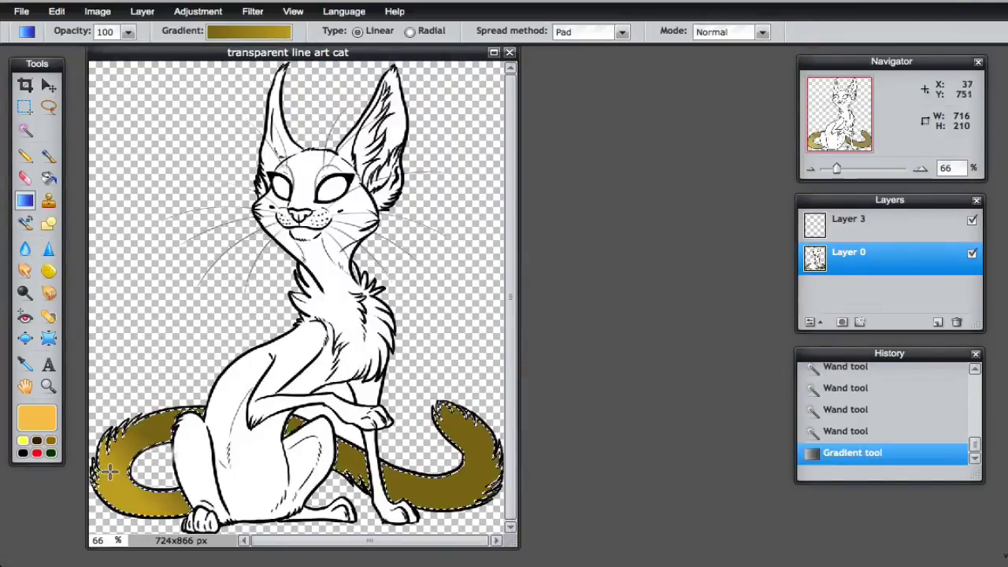
{"action": "key", "text": "ctrl+d"}
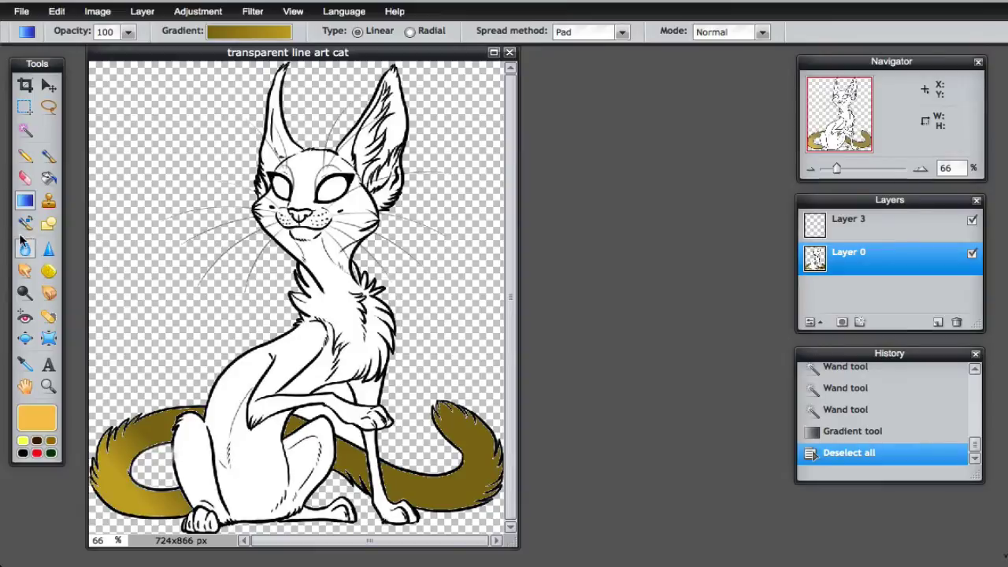
- Select the cat's body with the Wand tool, fill it with light orange using the Paint bucket, and clear the selection
{"action": "left_click", "coordinate": [24, 130]}
{"action": "left_click", "coordinate": [256, 447]}
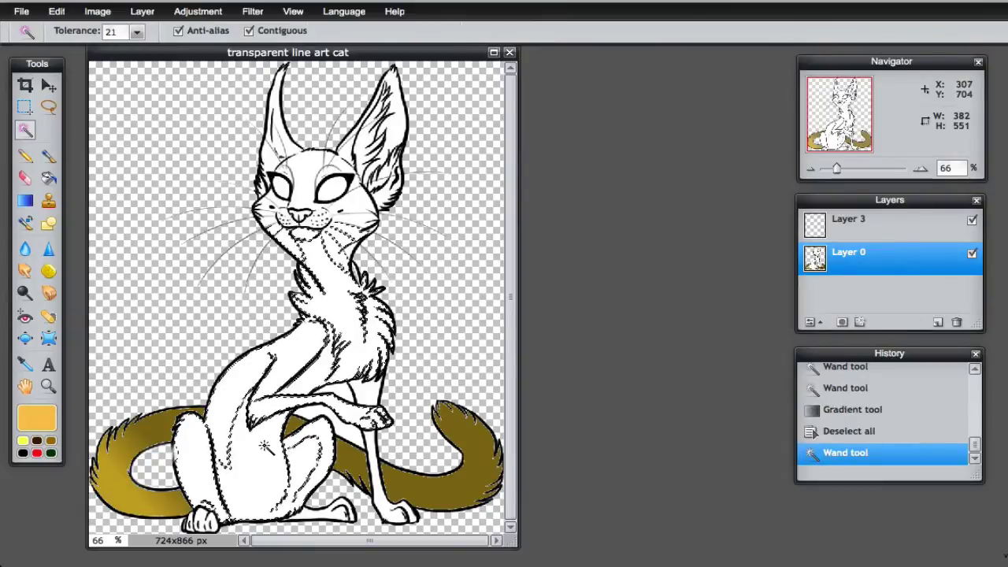
{"action": "left_click", "coordinate": [48, 178]}
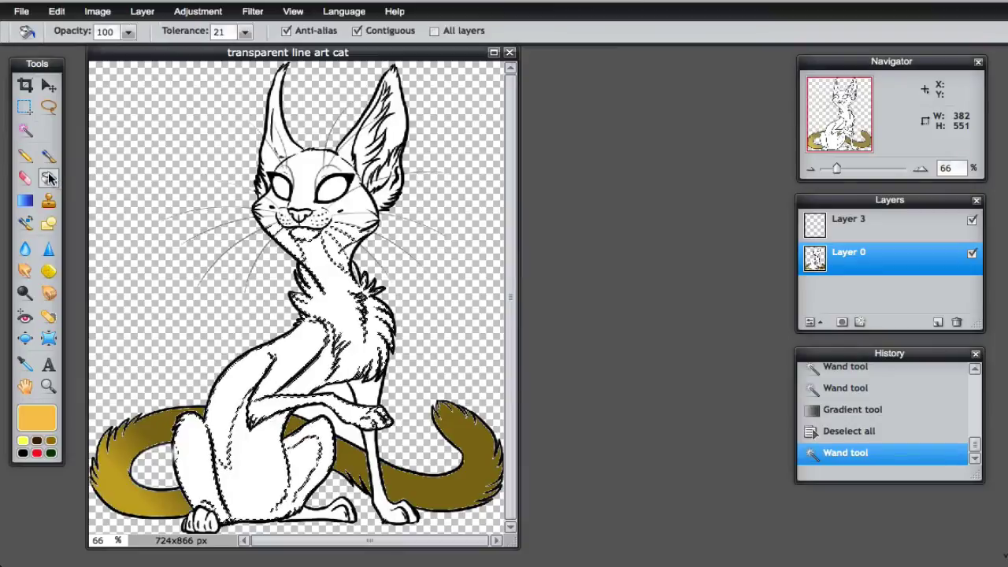
{"action": "left_click", "coordinate": [37, 417]}
{"action": "left_click", "coordinate": [634, 364]}
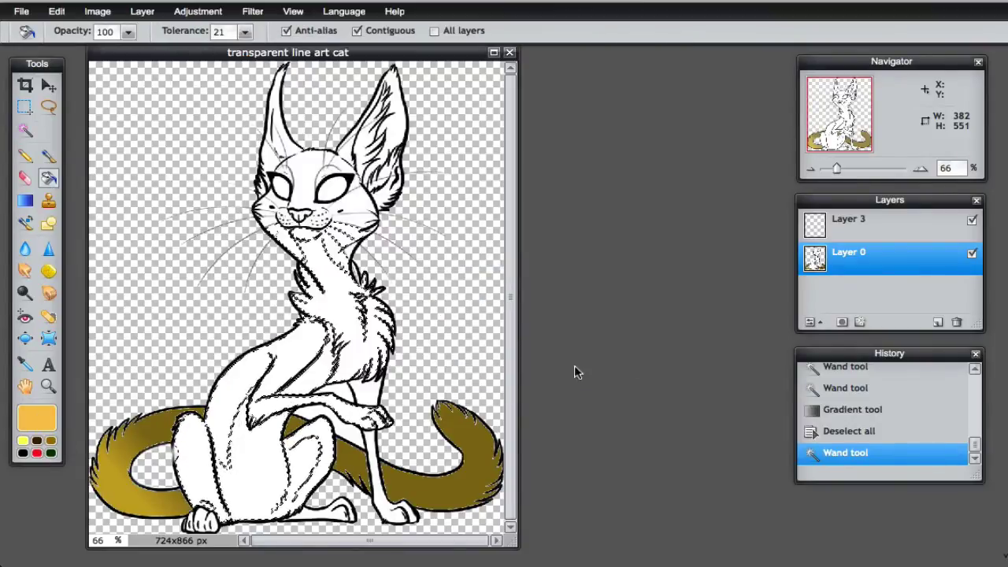
{"action": "left_click", "coordinate": [249, 382]}
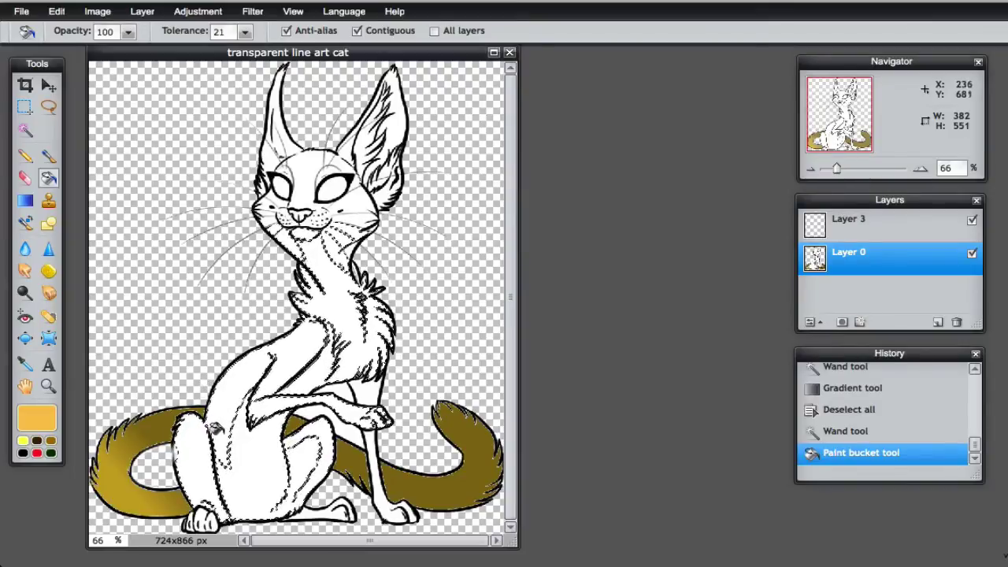
{"action": "left_click", "coordinate": [204, 304]}
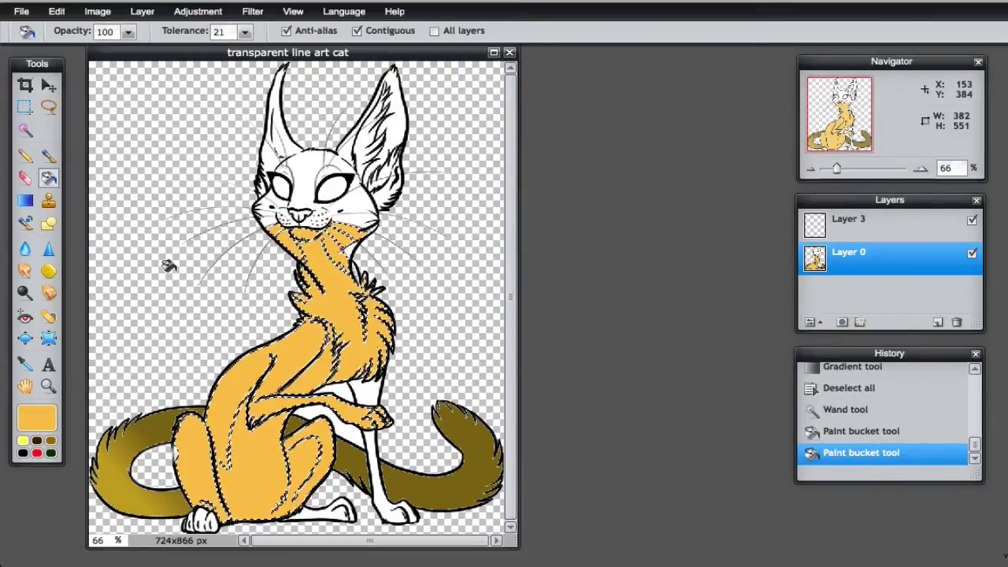
{"action": "key", "text": "ctrl+d"}
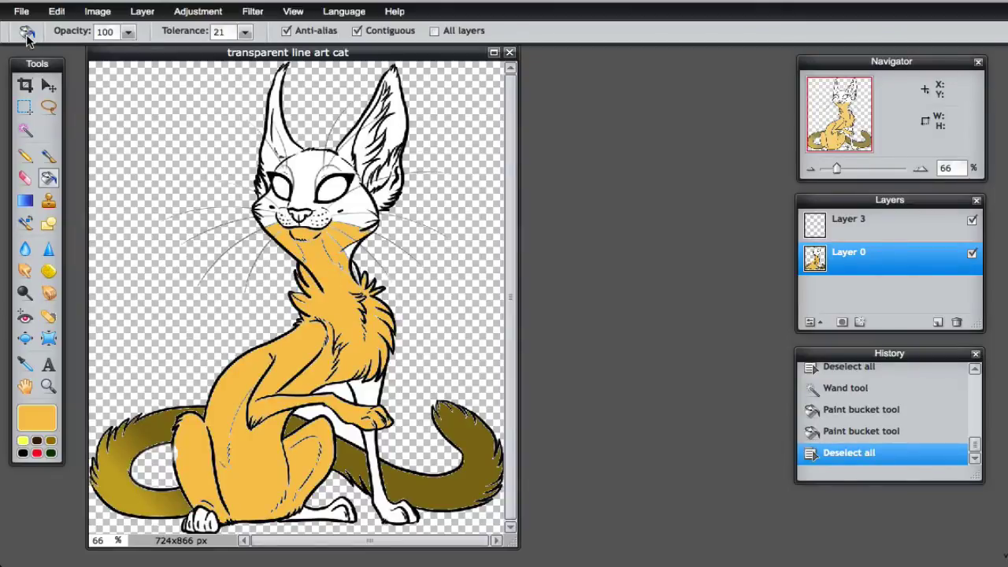
- Set the Paint bucket opacity to 43 and fill the wand-selected eye on the image's left side with light orange
{"action": "left_click", "coordinate": [128, 32]}
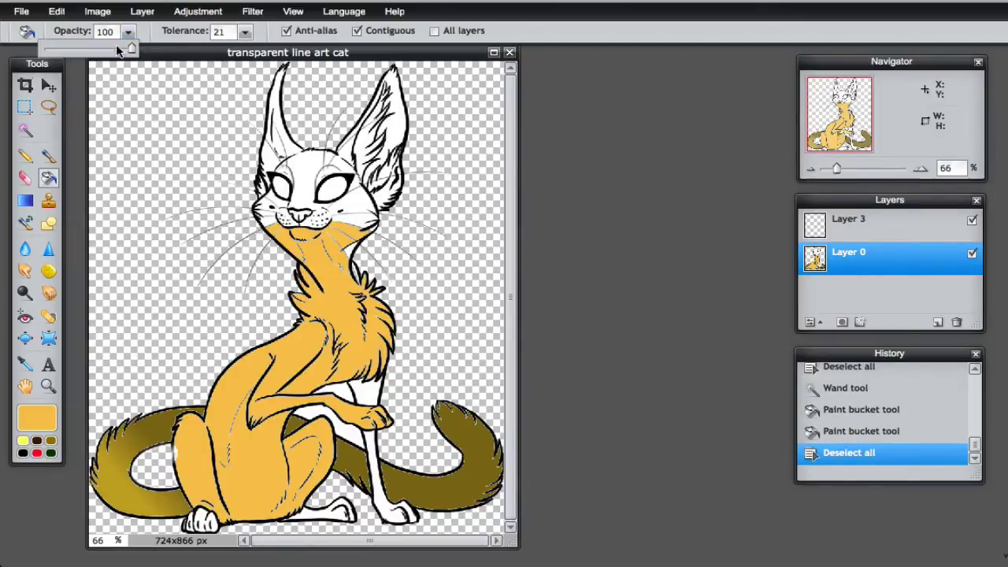
{"action": "left_click_drag", "start_coordinate": [132, 50], "coordinate": [81, 48]}
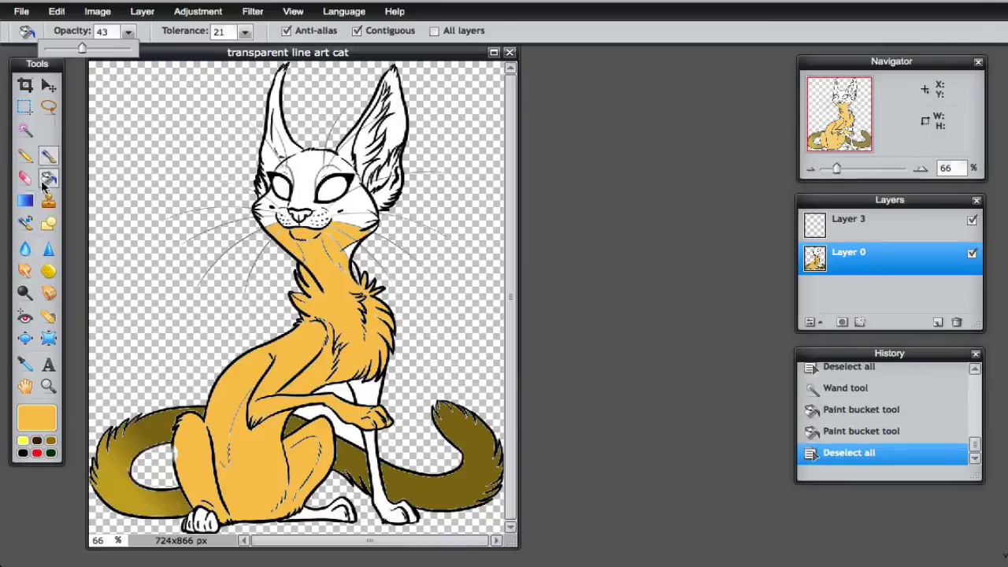
{"action": "left_click", "coordinate": [25, 128]}
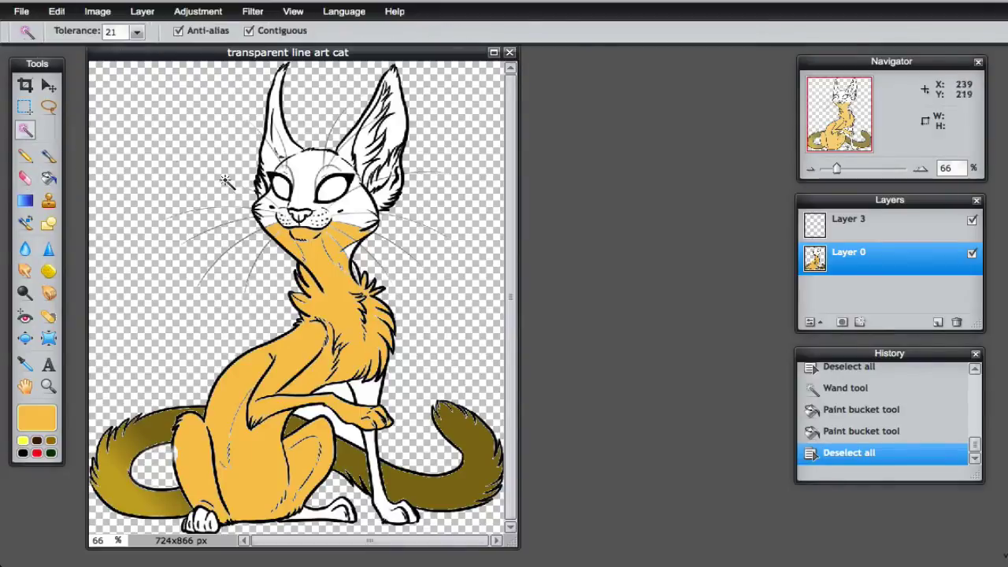
{"action": "left_click", "coordinate": [330, 188]}
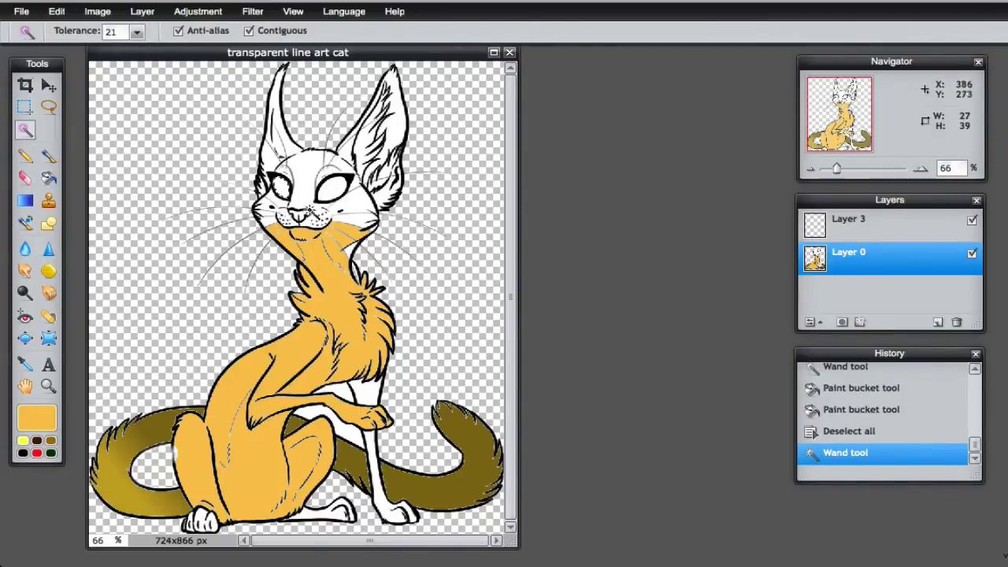
{"action": "left_click", "coordinate": [48, 178]}
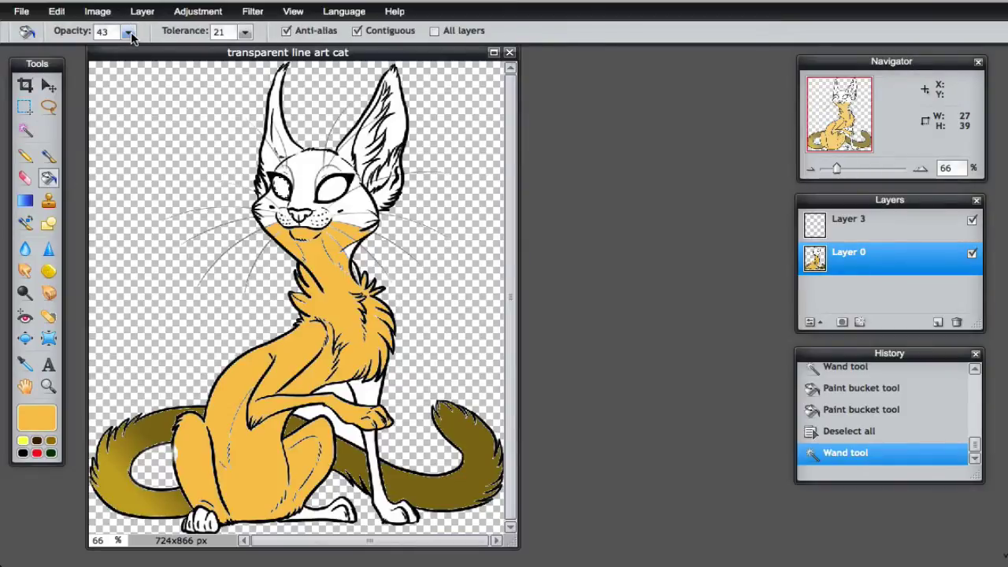
{"action": "left_click", "coordinate": [271, 187]}
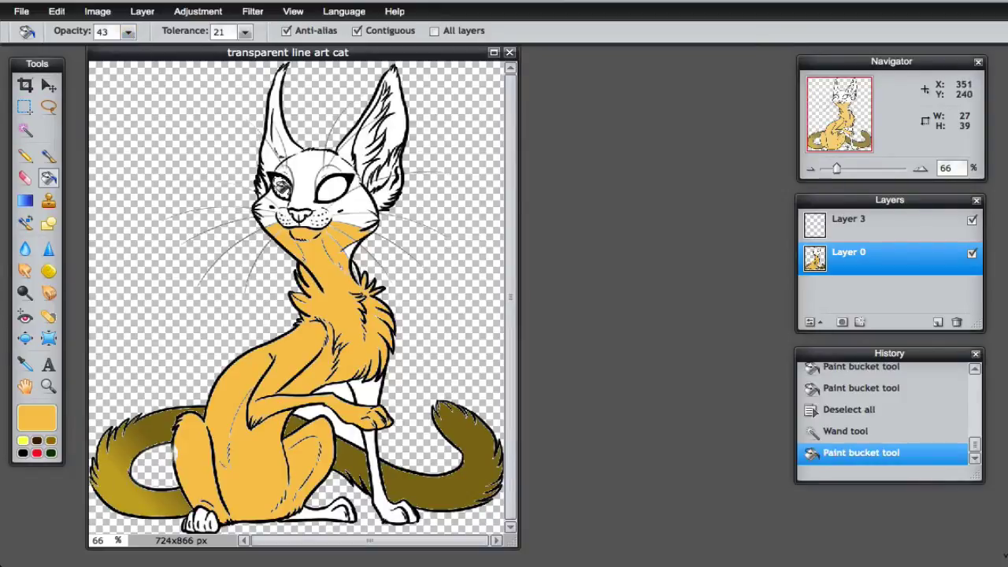
{"action": "left_click", "coordinate": [270, 189]}
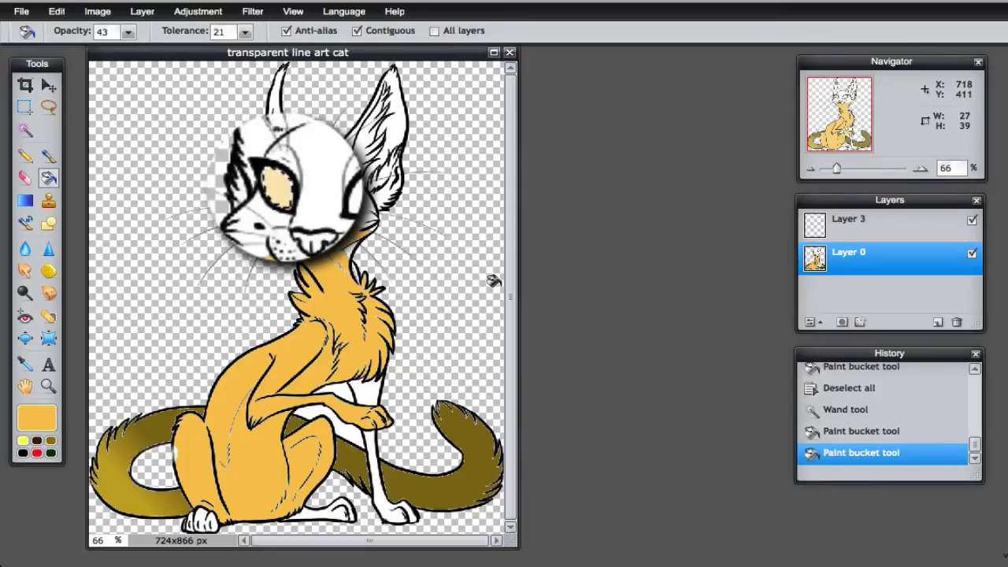
- Clear the eye selection and make Layer 3 the active layer
{"action": "key", "text": "ctrl+d"}
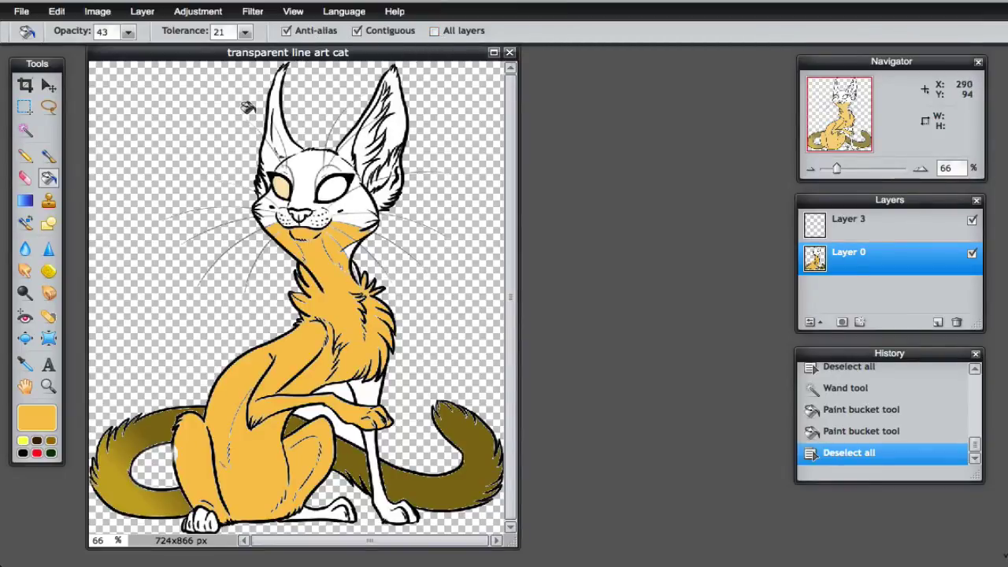
{"action": "left_click", "coordinate": [247, 32]}
{"action": "left_click", "coordinate": [818, 224]}
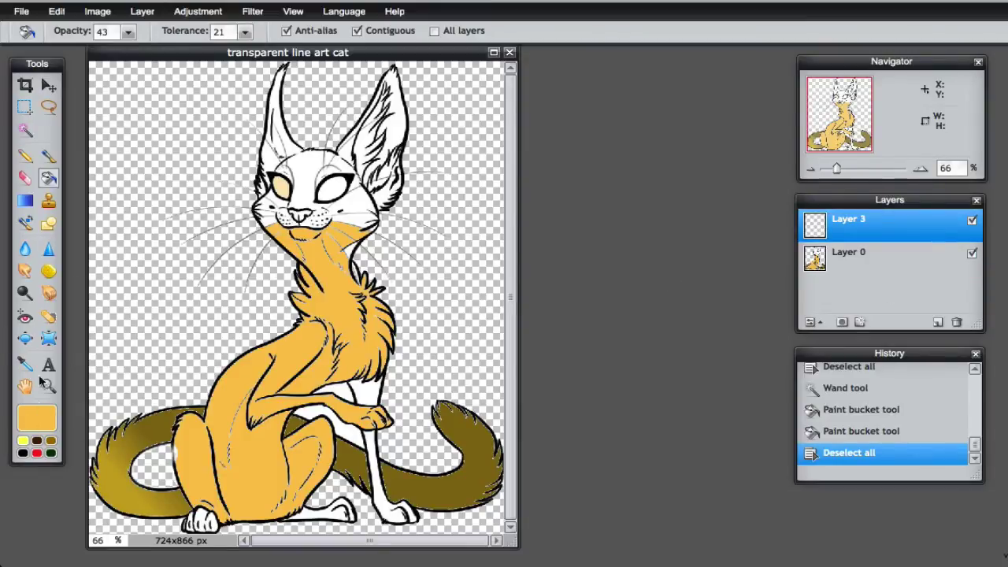
- Choose a dark blue foreground color and fill Layer 3 with it using the Paint bucket at 43 opacity
{"action": "left_click", "coordinate": [34, 423]}
{"action": "left_click", "coordinate": [261, 223]}
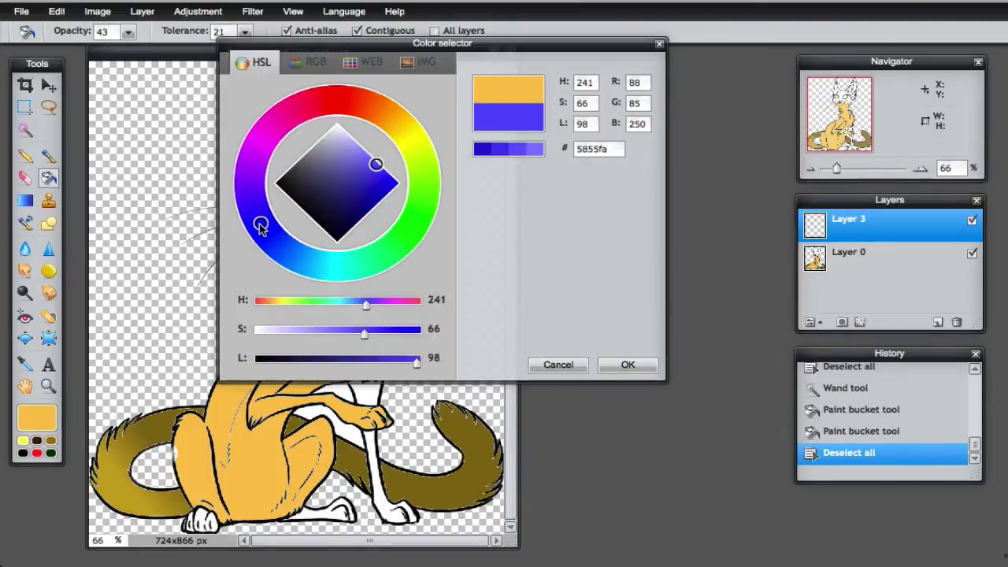
{"action": "left_click", "coordinate": [482, 150]}
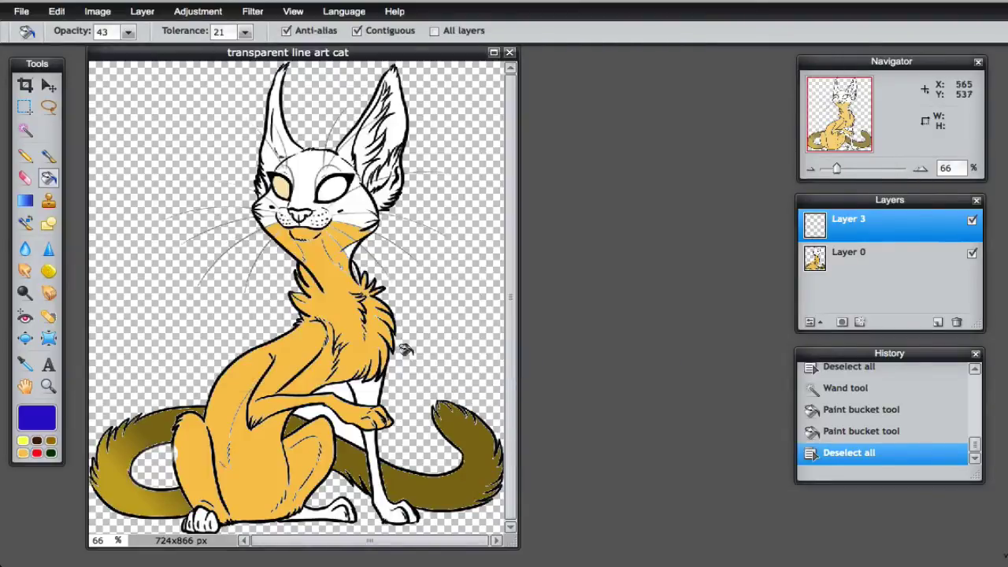
{"action": "left_click", "coordinate": [628, 365]}
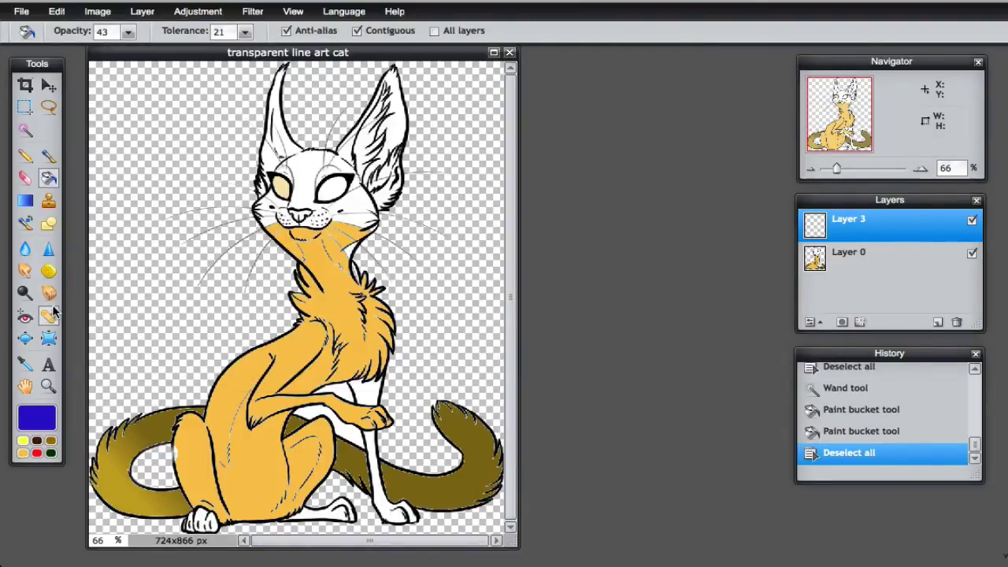
{"action": "left_click", "coordinate": [104, 187]}
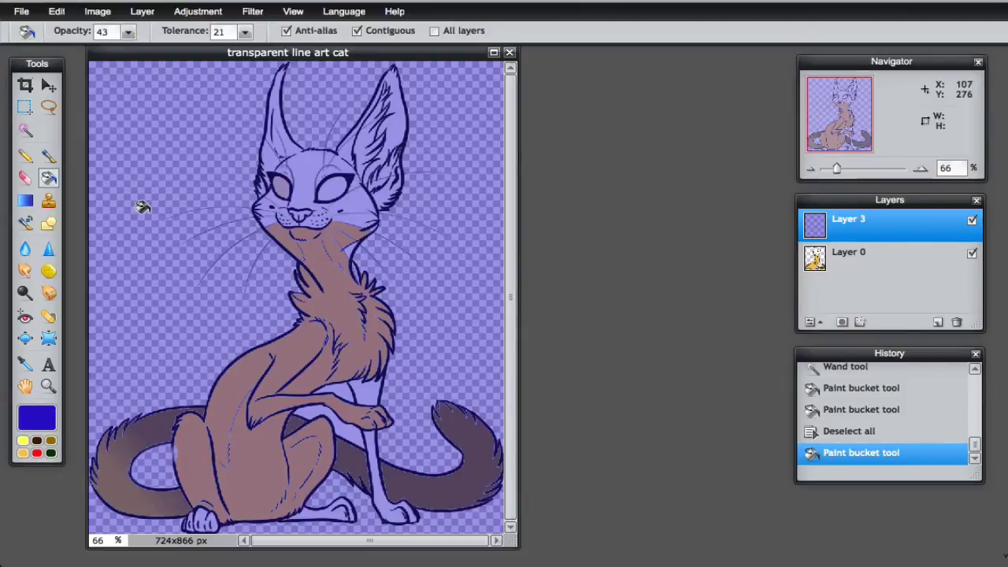
- Refill Layer 3 with dark blue at 100 Paint bucket opacity and move the layer beneath Layer 0
{"action": "left_click", "coordinate": [128, 32]}
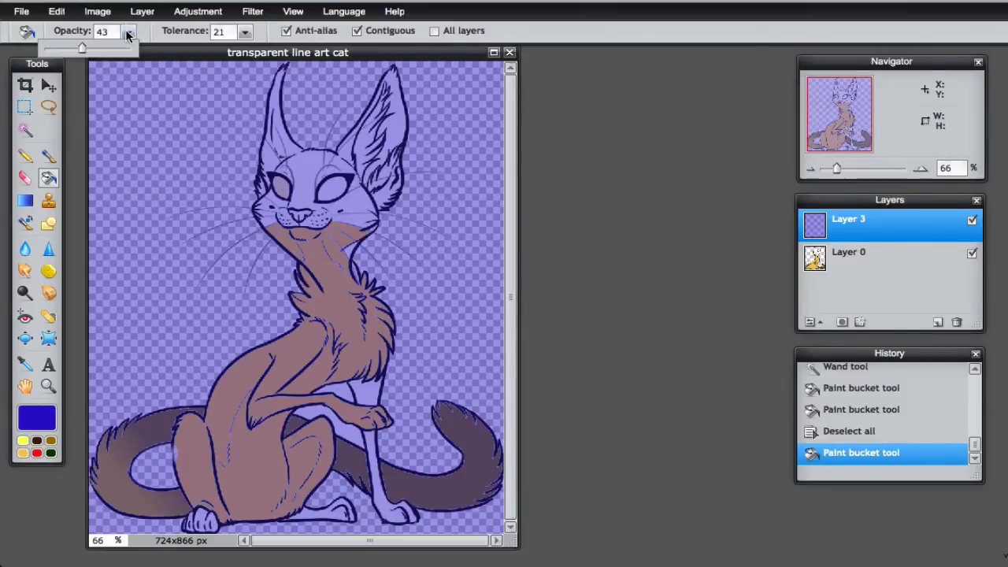
{"action": "left_click_drag", "start_coordinate": [82, 49], "coordinate": [132, 50]}
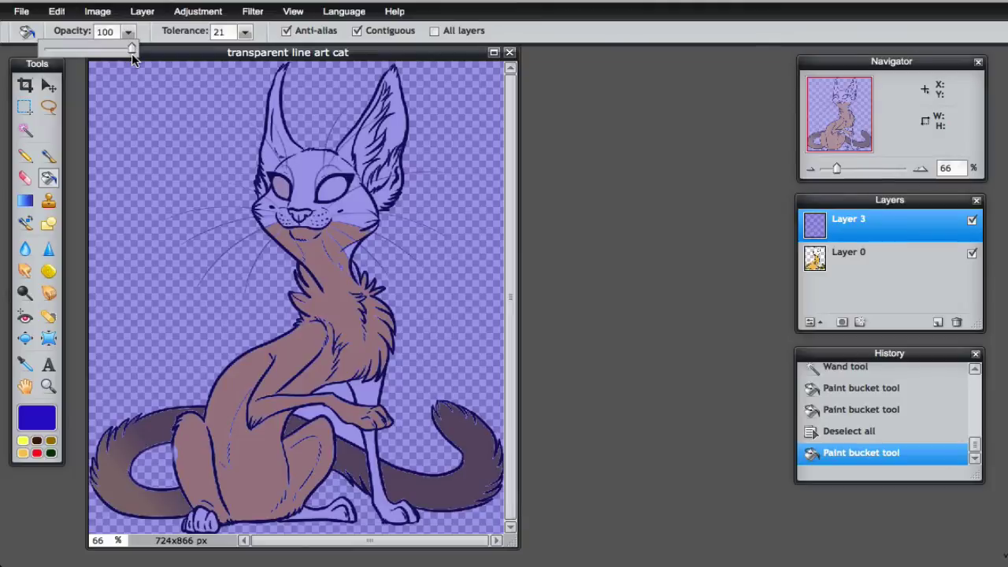
{"action": "left_click", "coordinate": [142, 170]}
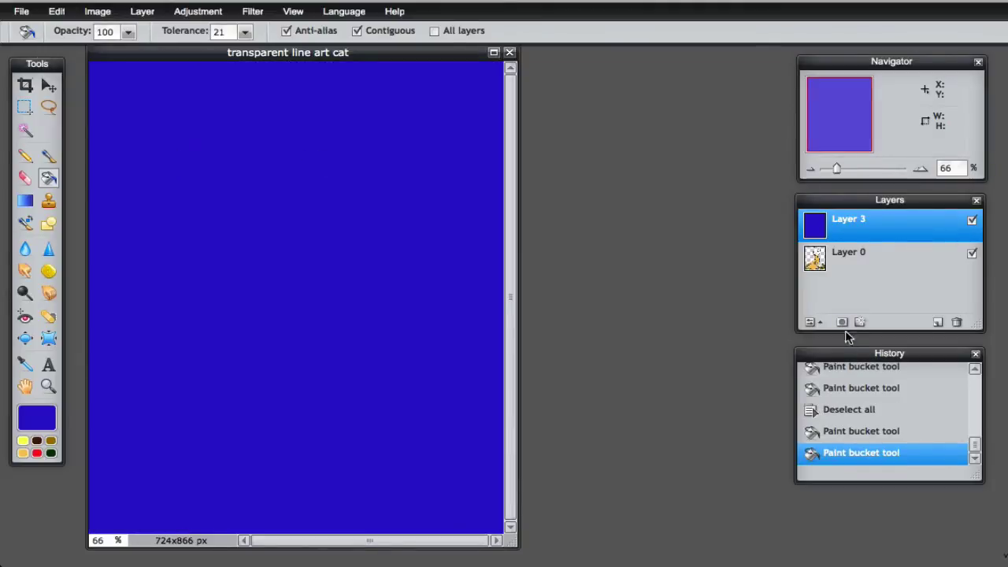
{"action": "left_click_drag", "start_coordinate": [850, 222], "coordinate": [834, 277]}
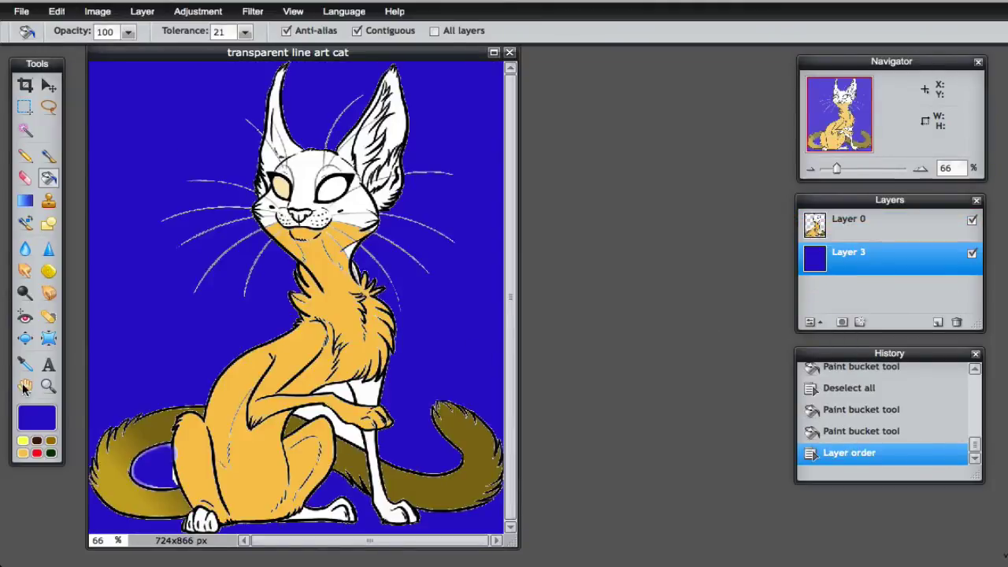